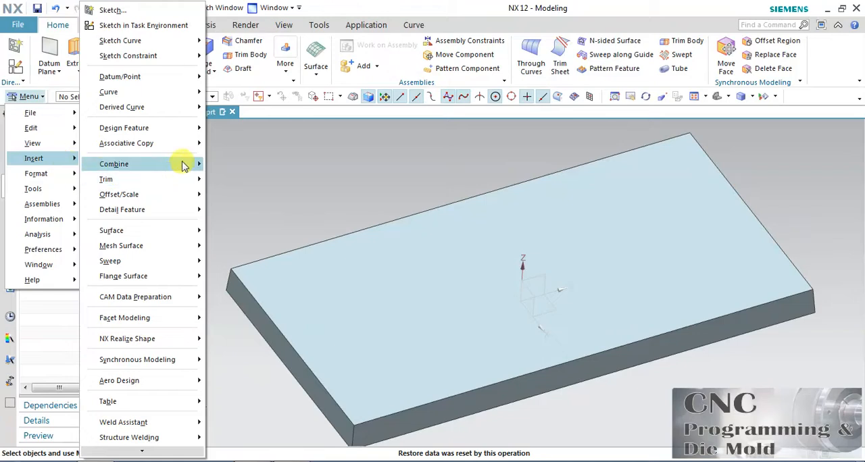
mouse_move(195, 145)
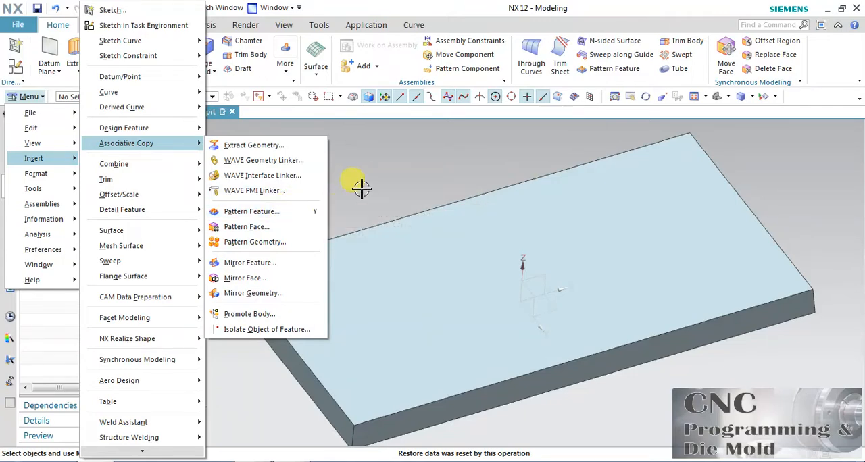
click(373, 170)
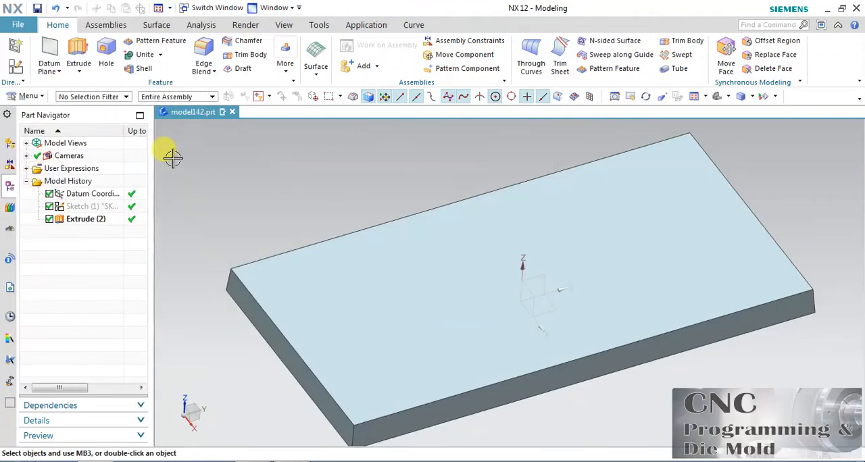
Step: Create a sketch on the plate's upper face with the Y-axis as its horizontal reference
click(17, 66)
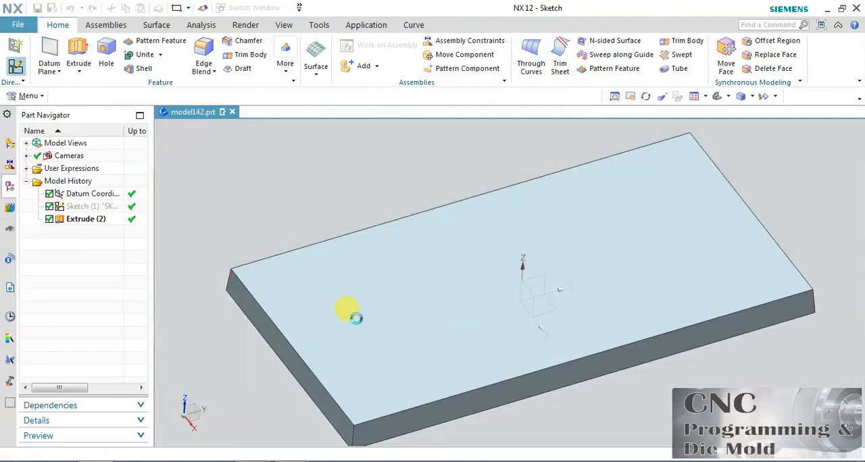
click(353, 313)
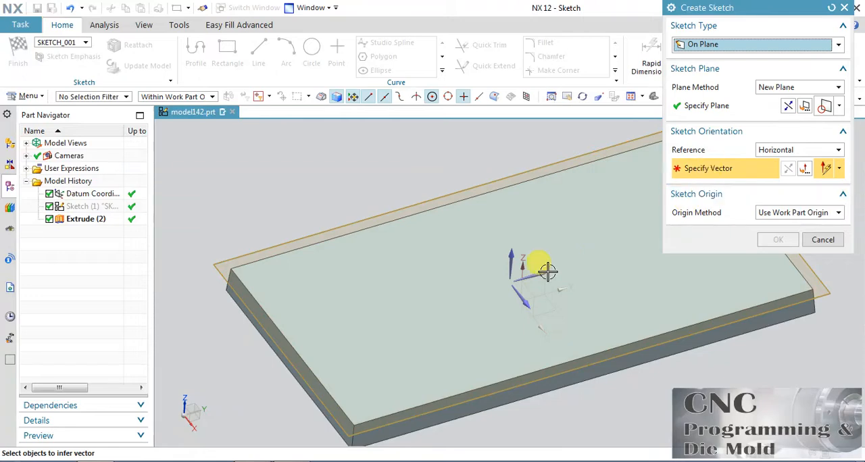
click(539, 273)
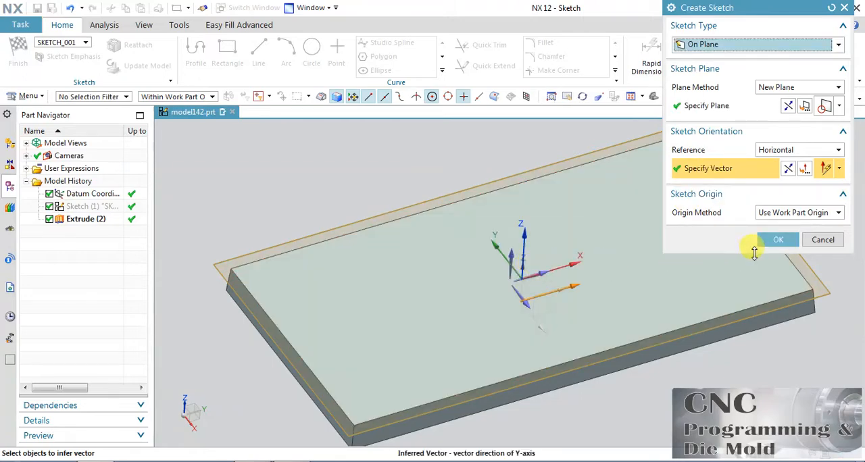
click(774, 239)
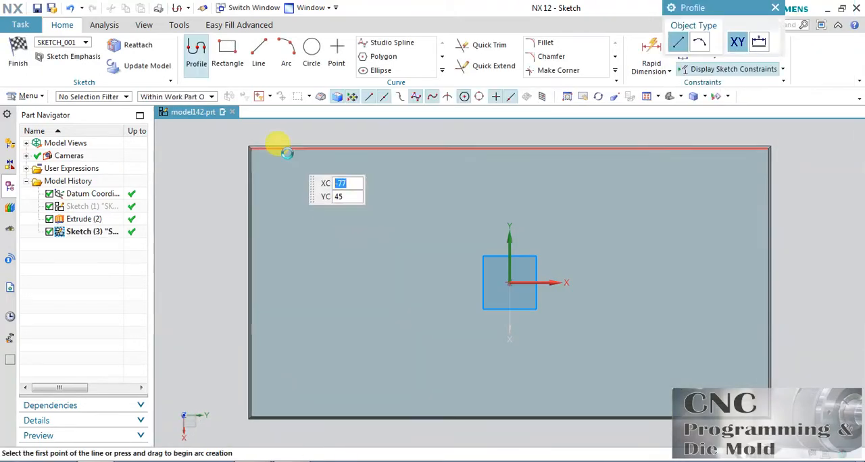
Step: Sketch a two-point rectangle about 14 by 8 mm near the plate's front corner and finish the sketch
click(228, 48)
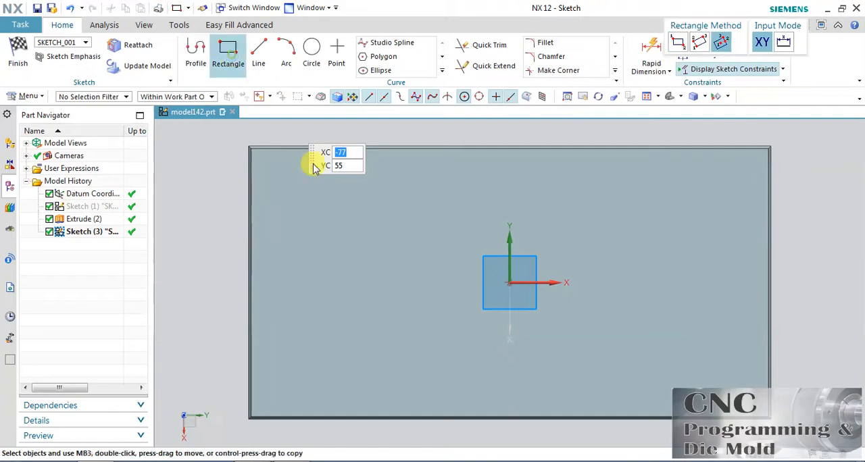
click(280, 391)
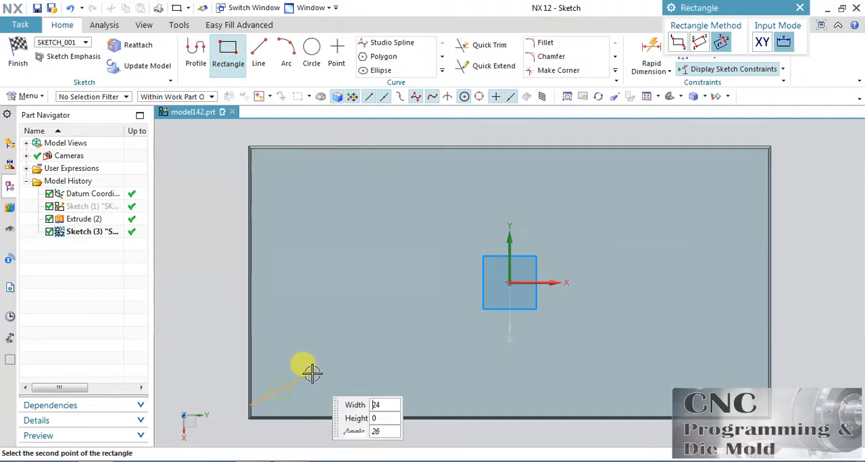
click(673, 45)
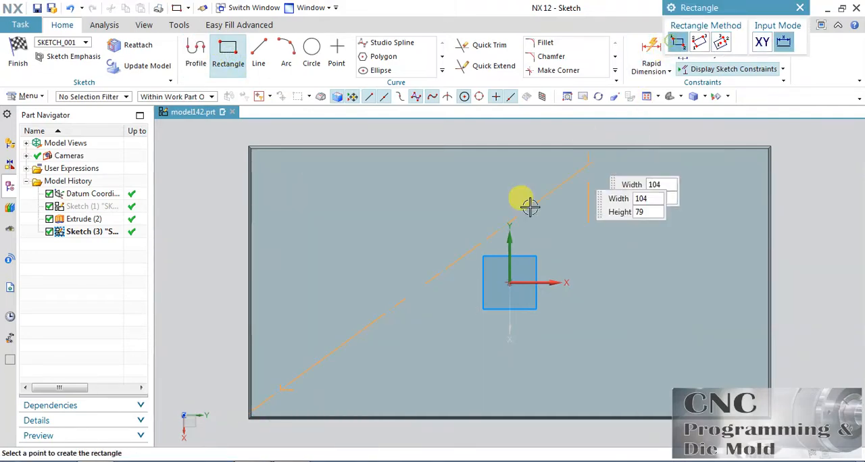
click(321, 367)
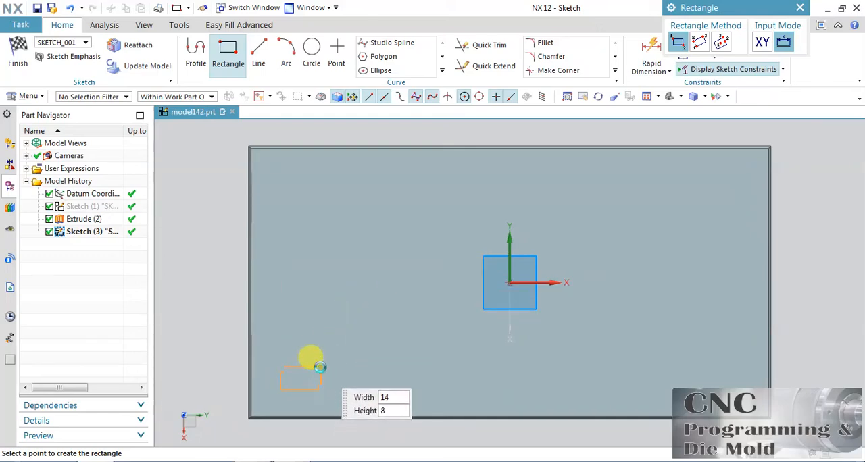
click(20, 65)
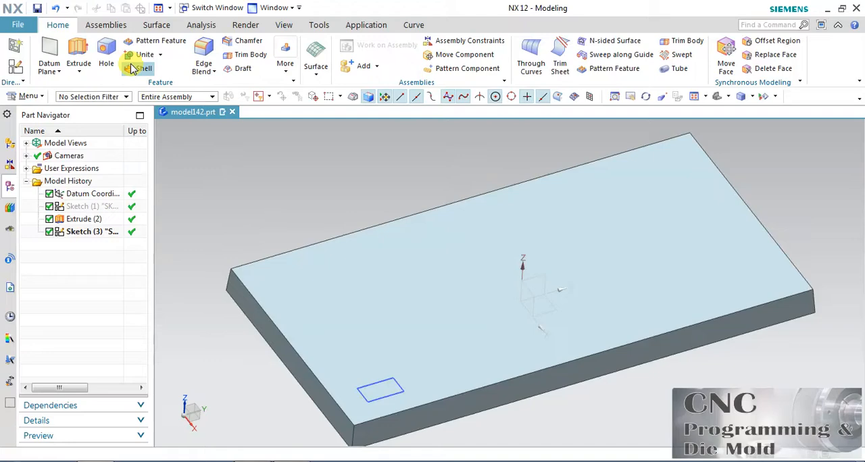
Step: Extrude the small rectangle 10 mm upward from the plate with a From Start Limit draft of 6°
click(77, 47)
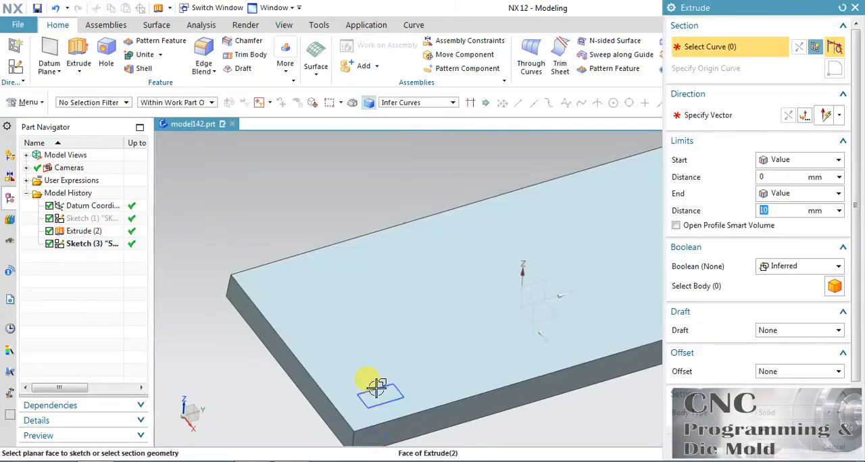
click(374, 382)
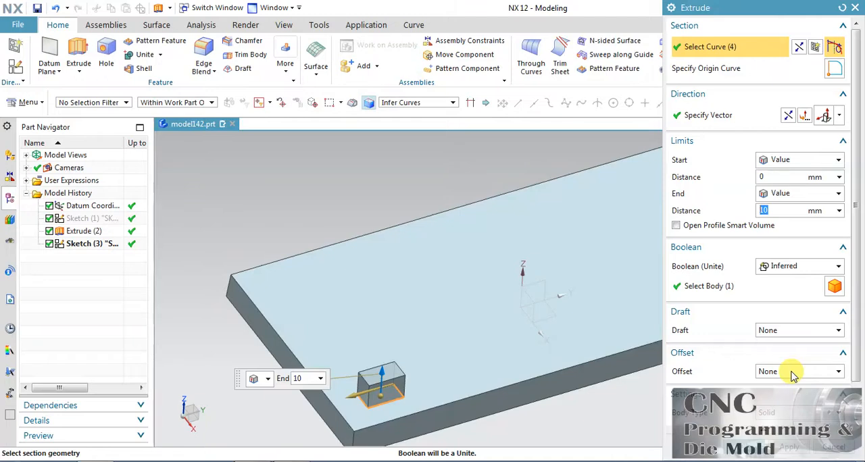
scroll(856, 343, down, 2)
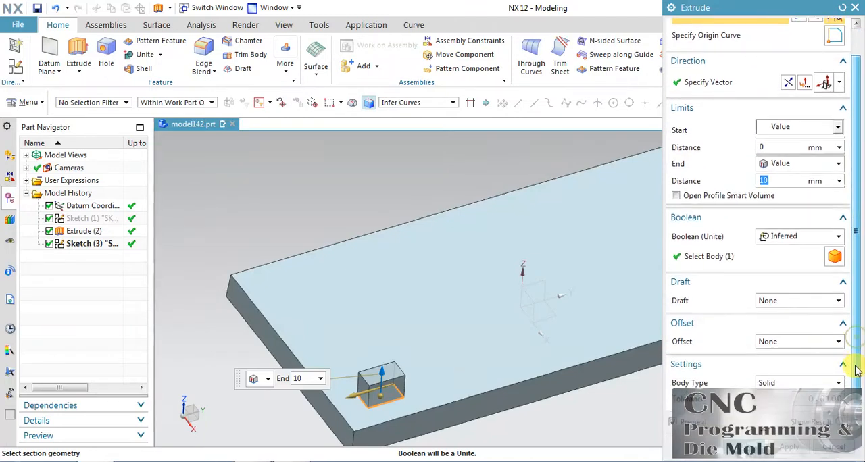
click(782, 301)
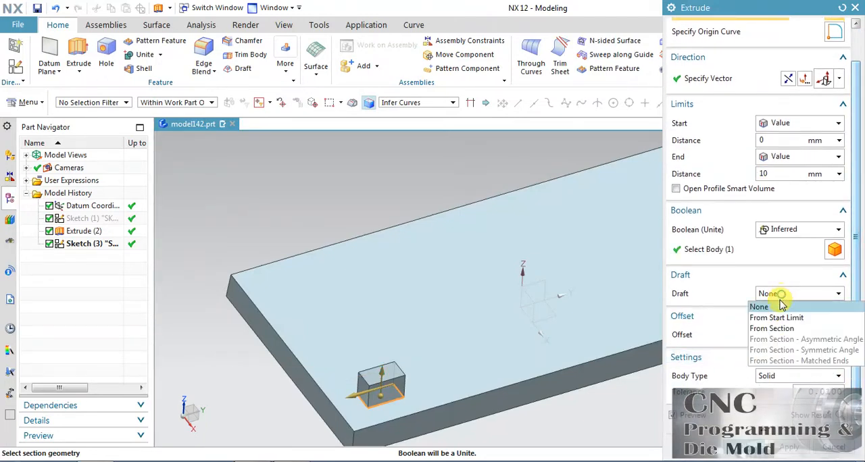
click(768, 317)
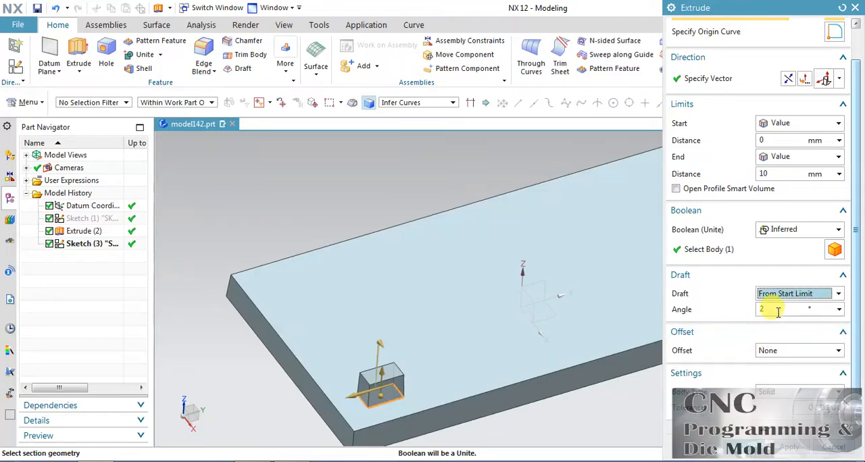
click(777, 310)
text(6)
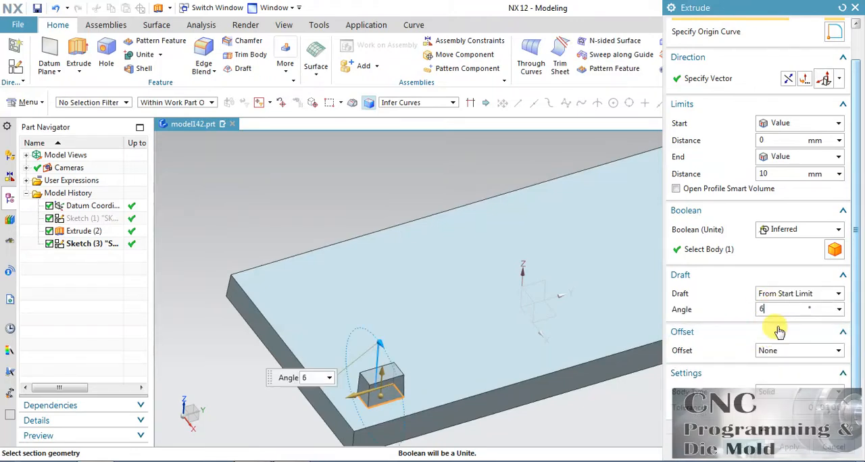
click(749, 446)
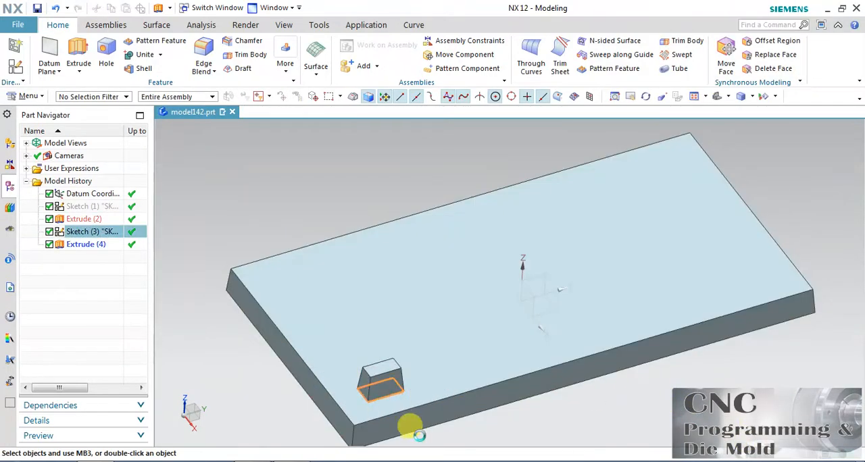
Step: Start a Pattern Feature of the tapered block and set its layout to Linear
mouse_move(596, 411)
middle_down()
mouse_move(601, 422)
mouse_move(593, 412)
middle_up()
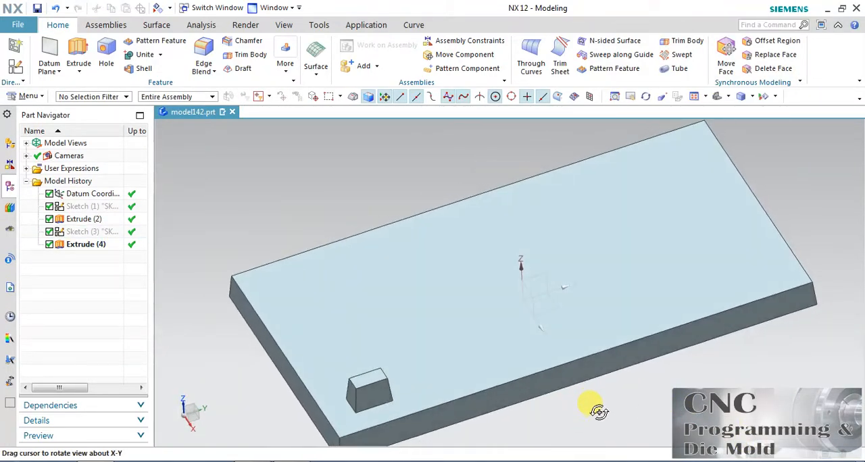
click(368, 377)
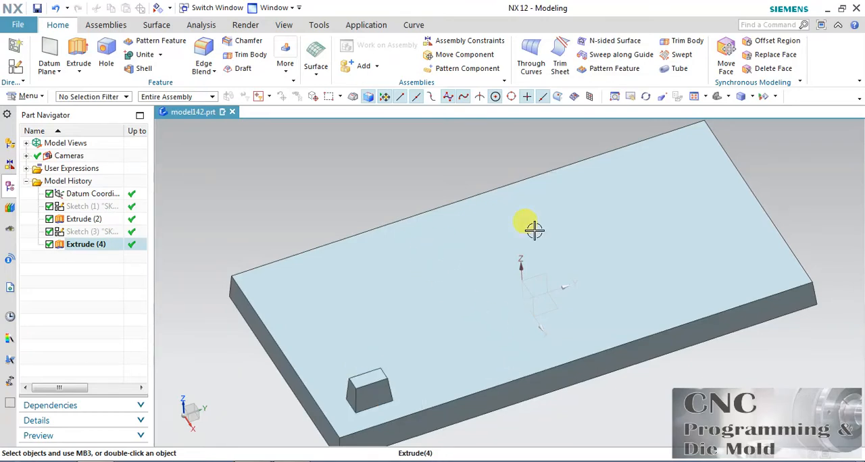
click(609, 70)
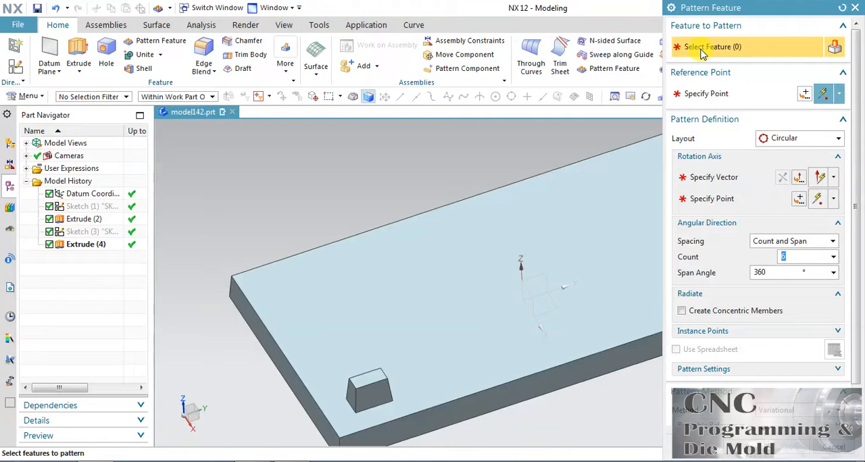
click(379, 376)
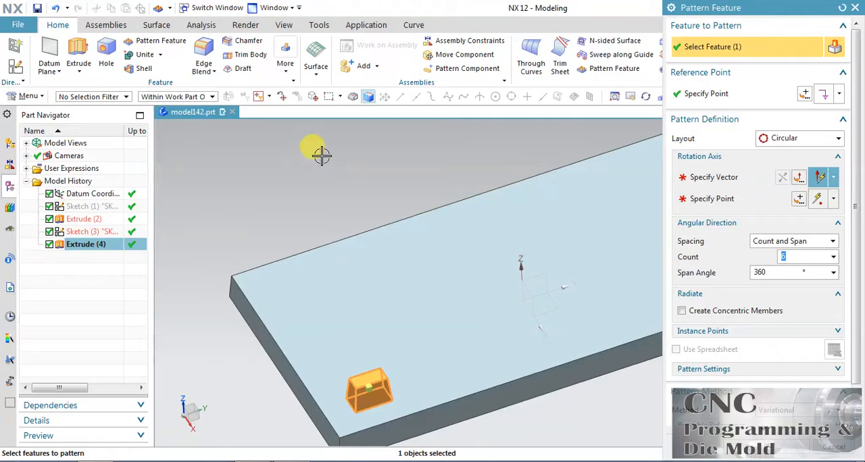
click(807, 139)
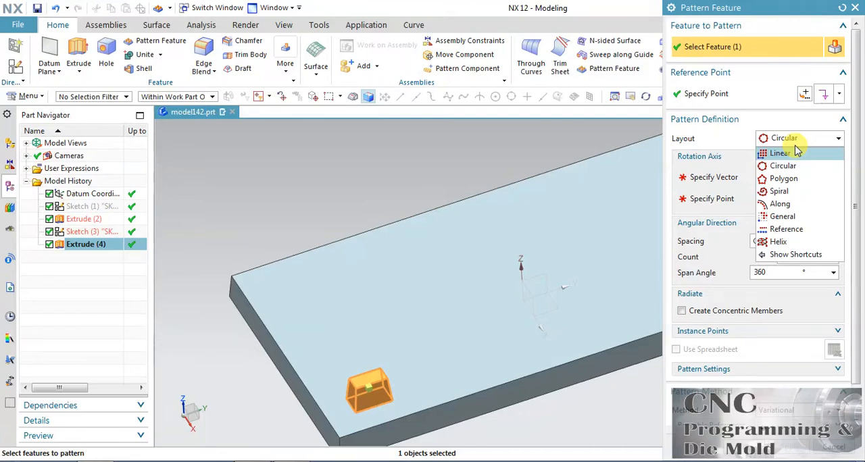
click(793, 155)
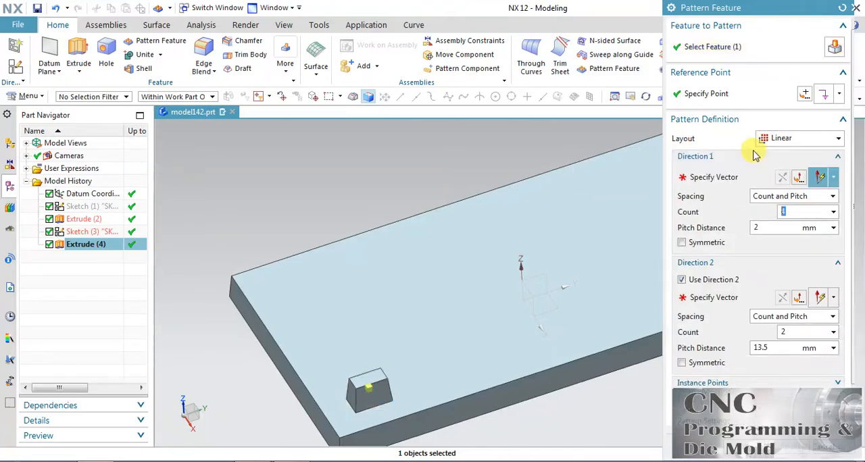
Step: Define pattern direction 1 along the Y-axis and direction 2 along the plate's short edge, reversed to point inward across the plate
click(717, 178)
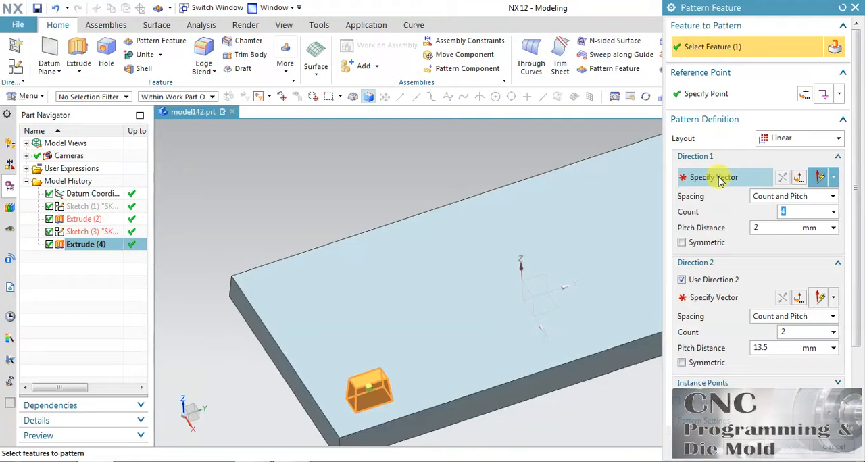
shift+middle_drag(520, 168, 466, 173)
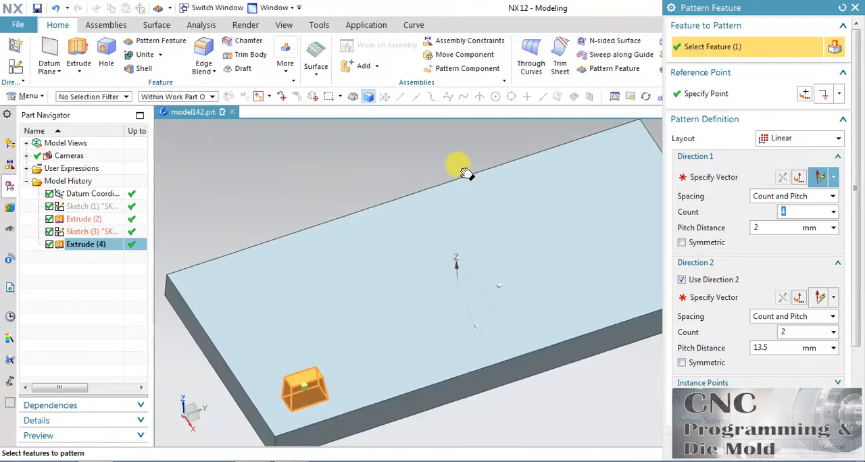
click(699, 177)
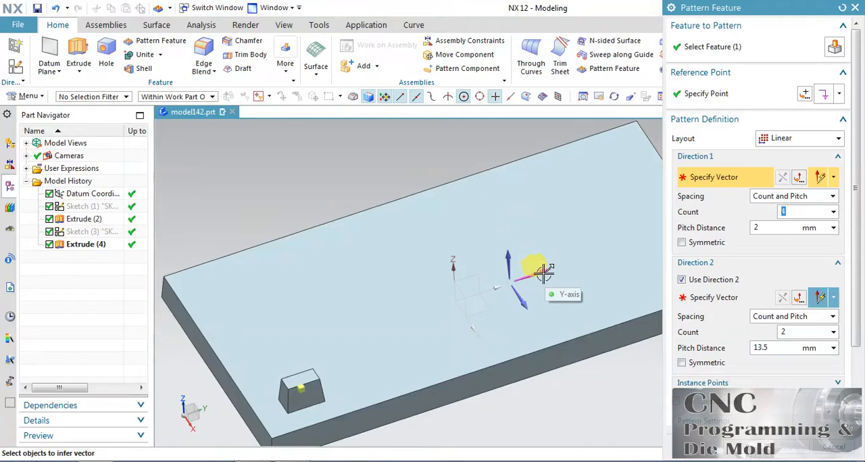
click(544, 271)
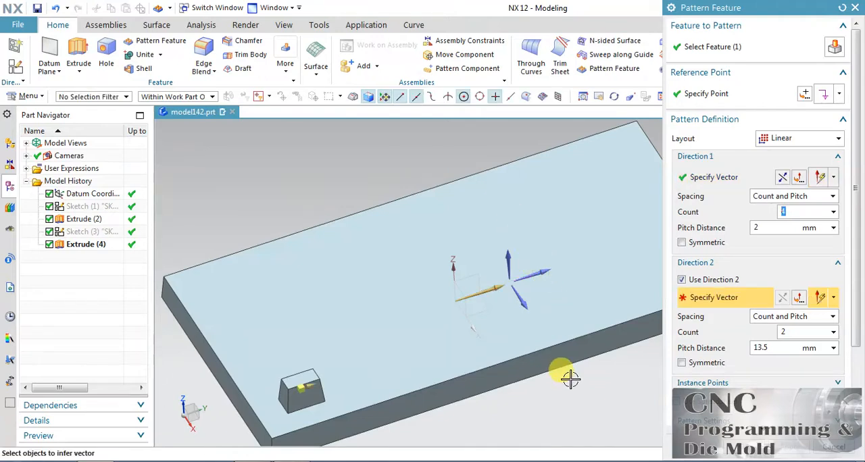
middle_drag(570, 380, 533, 257)
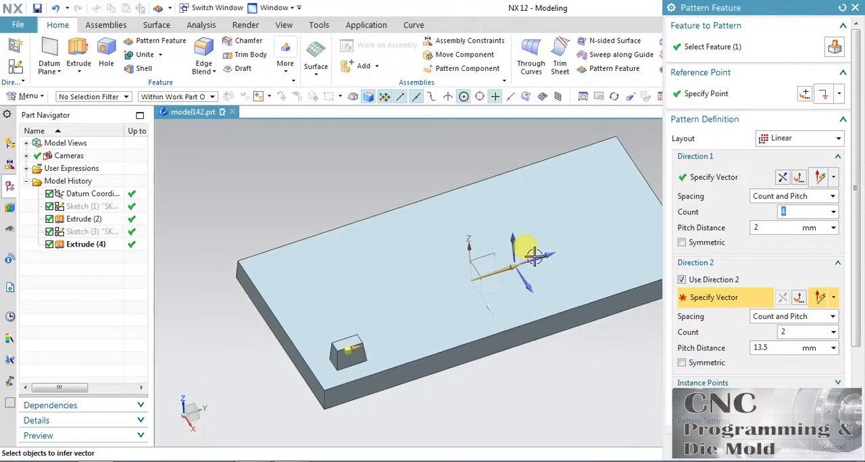
click(308, 367)
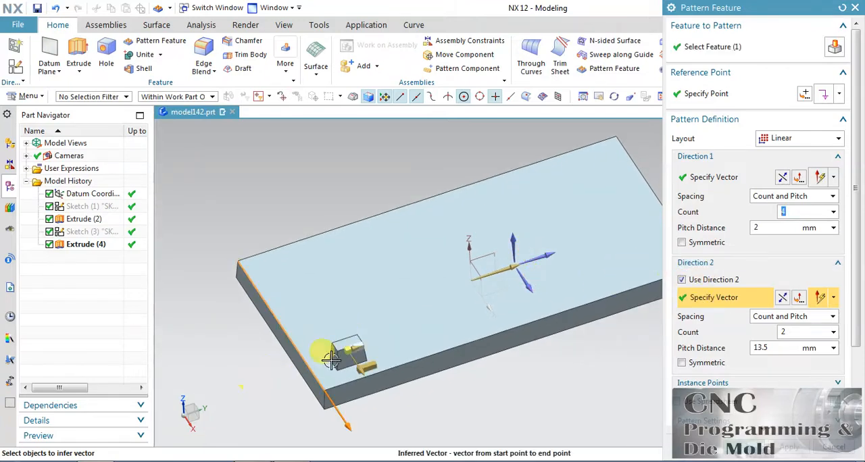
click(781, 298)
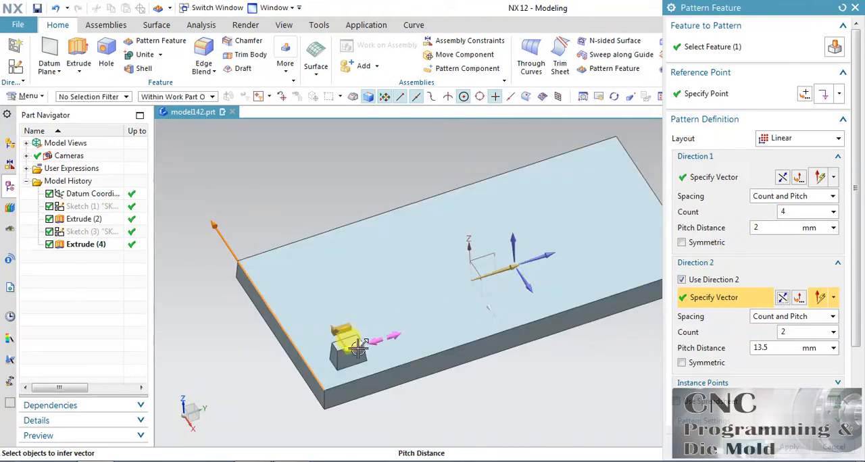
Step: Set direction 1's pitch distance to 25 mm, then show the pattern result and return to editing it
drag(358, 349, 408, 336)
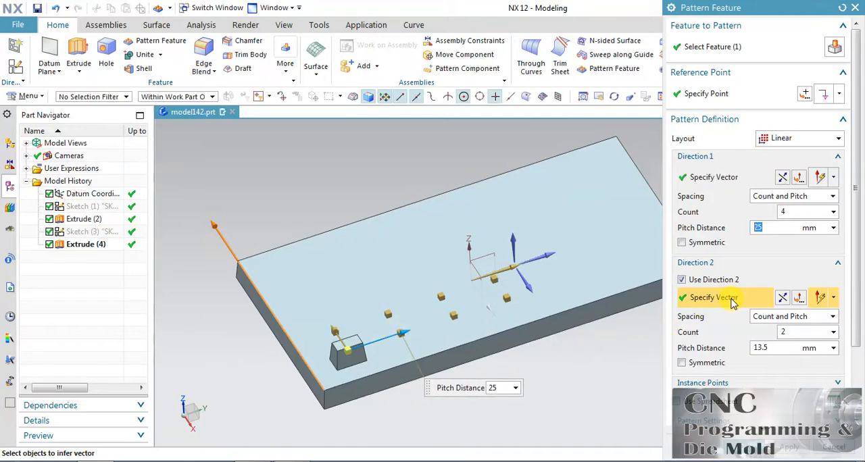
scroll(855, 297, down, 3)
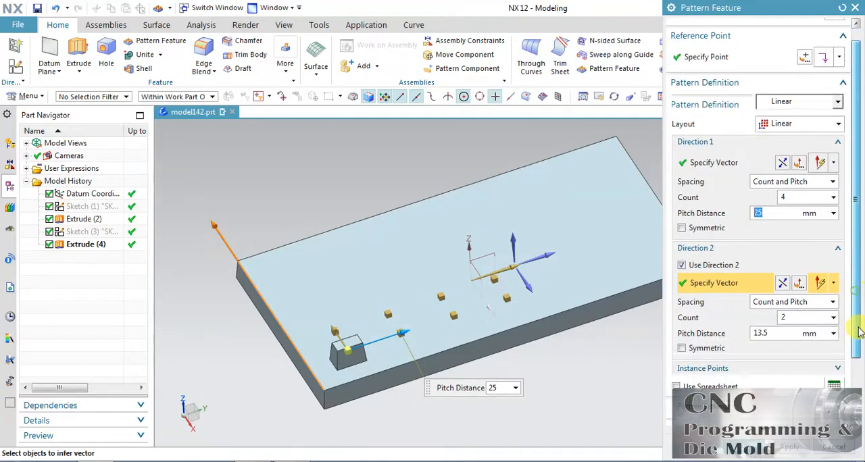
click(839, 414)
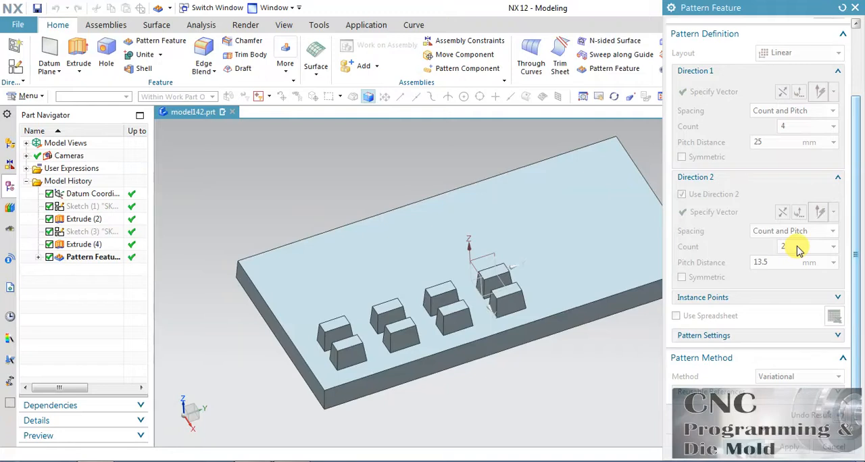
click(835, 417)
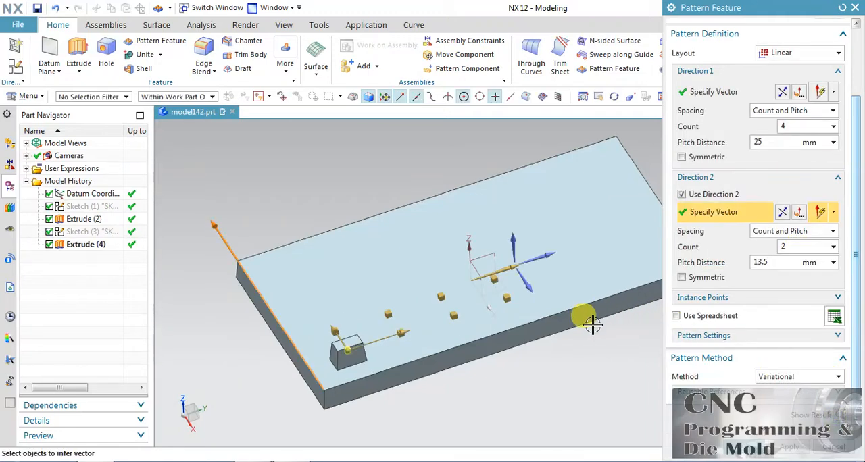
Step: Try the Symmetric option on pattern direction 1, show the result, and return to editing with Symmetric off
click(705, 160)
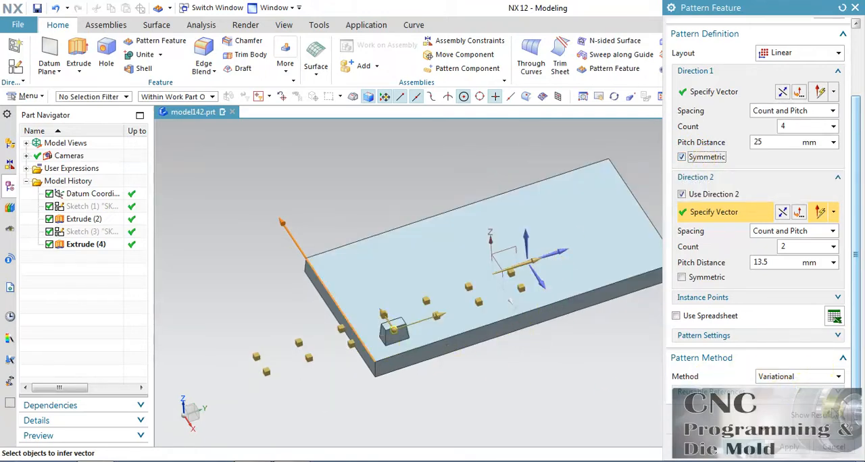
click(839, 416)
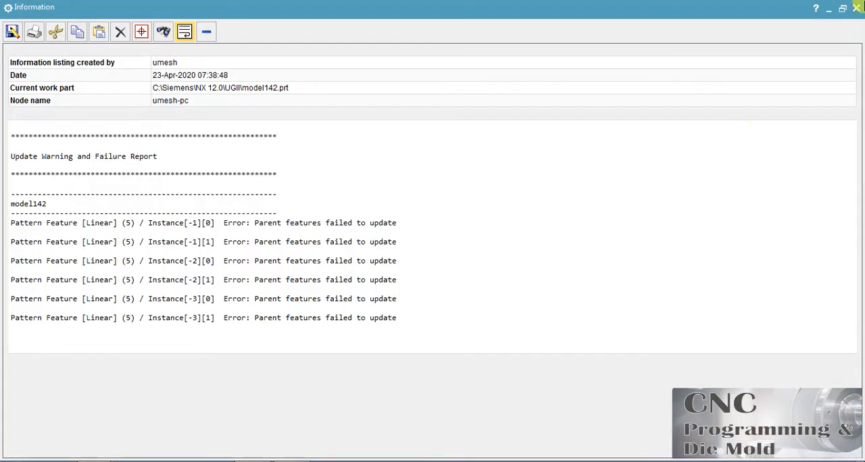
click(855, 8)
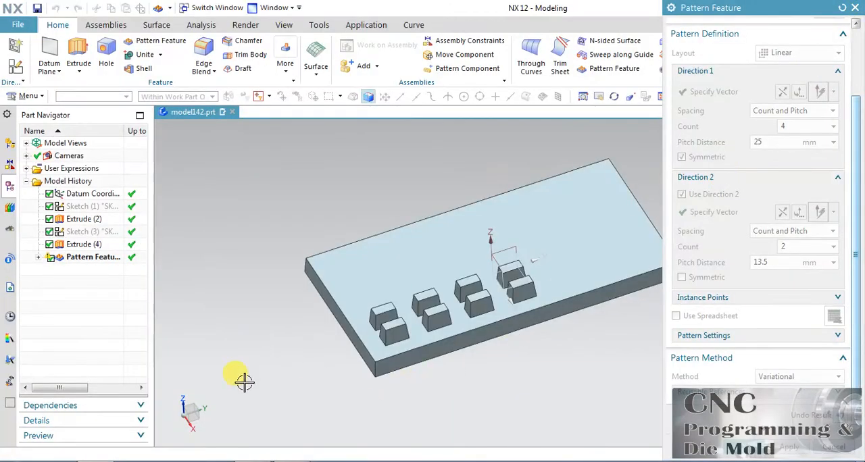
click(840, 417)
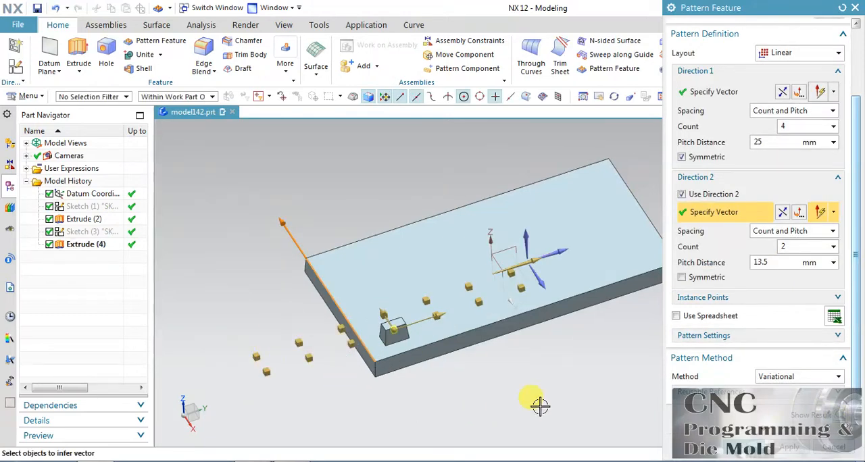
click(681, 157)
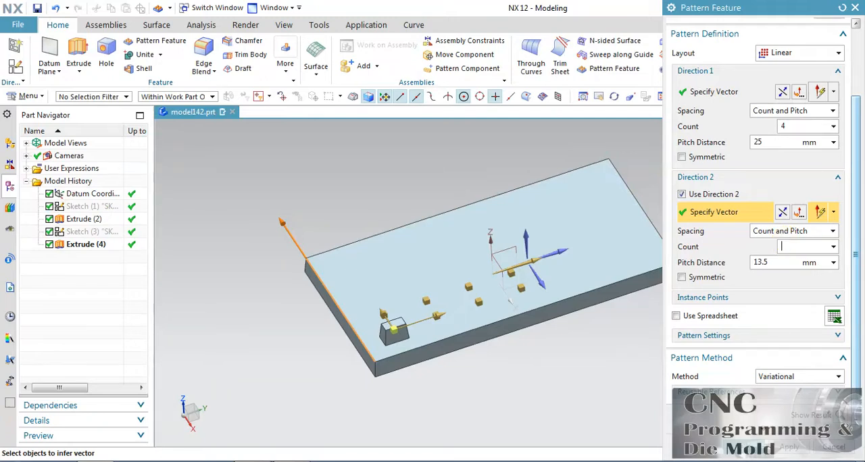
Step: Set pattern direction 2 to a count of 4 with a pitch distance of 15 mm
double_click(797, 126)
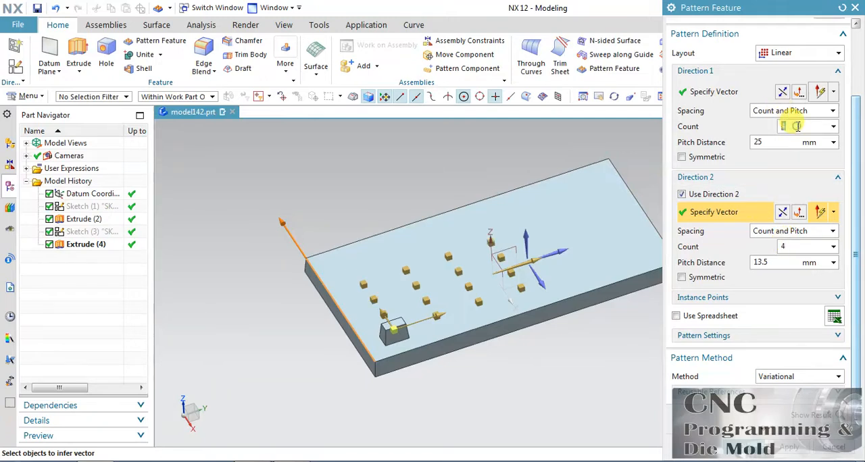
click(380, 310)
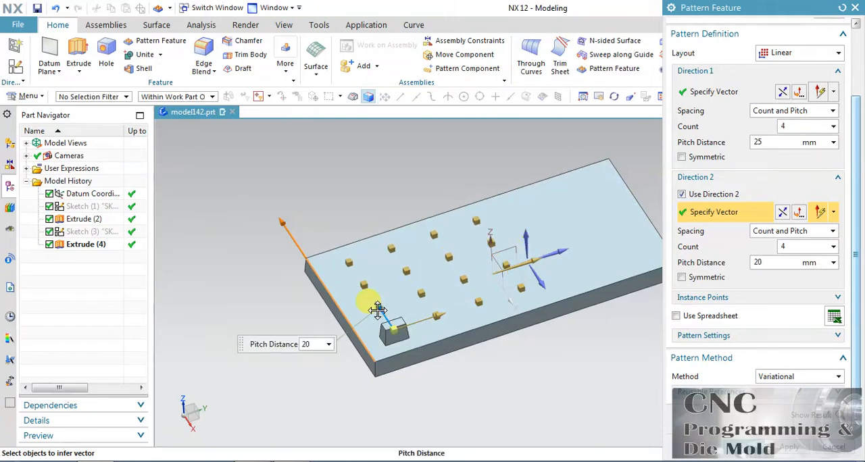
drag(377, 311, 380, 312)
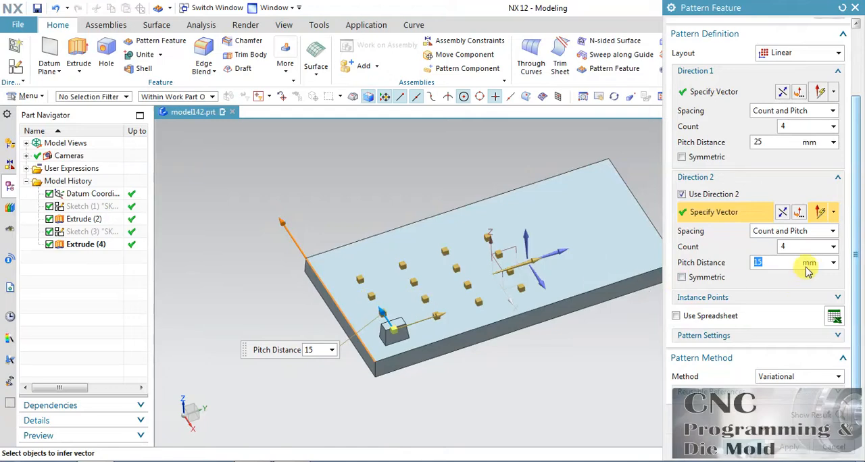
Step: Set direction 1's count to 6, then show the pattern result and return to editing it
double_click(784, 124)
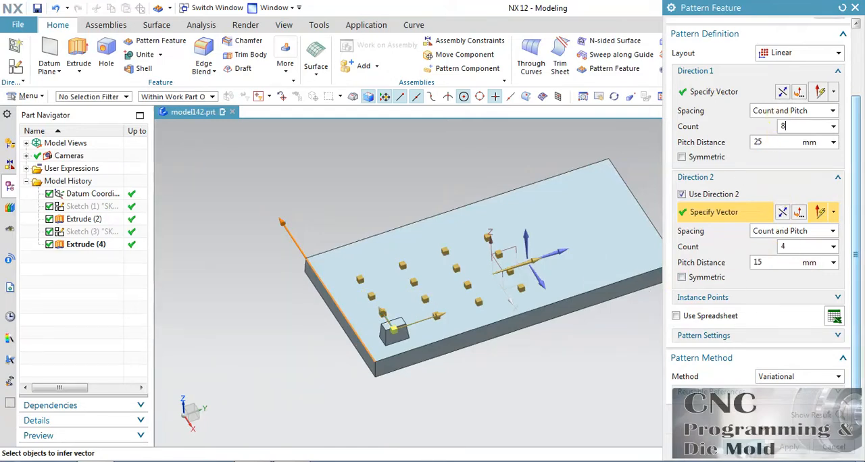
text(6)
click(759, 141)
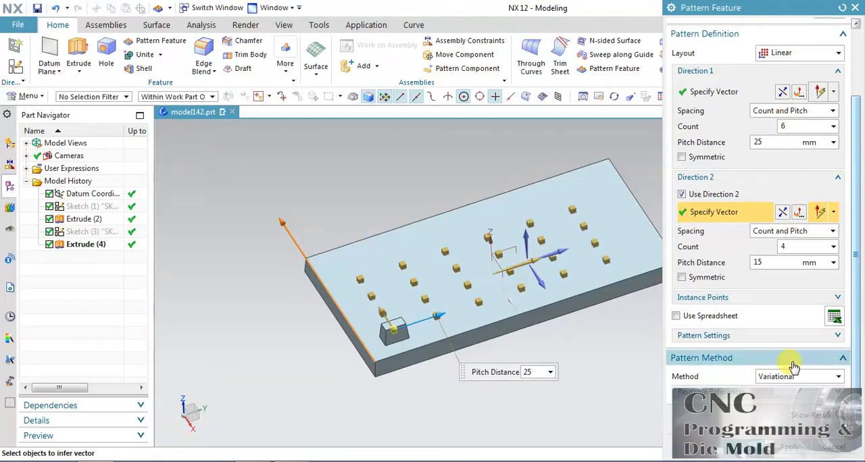
click(842, 416)
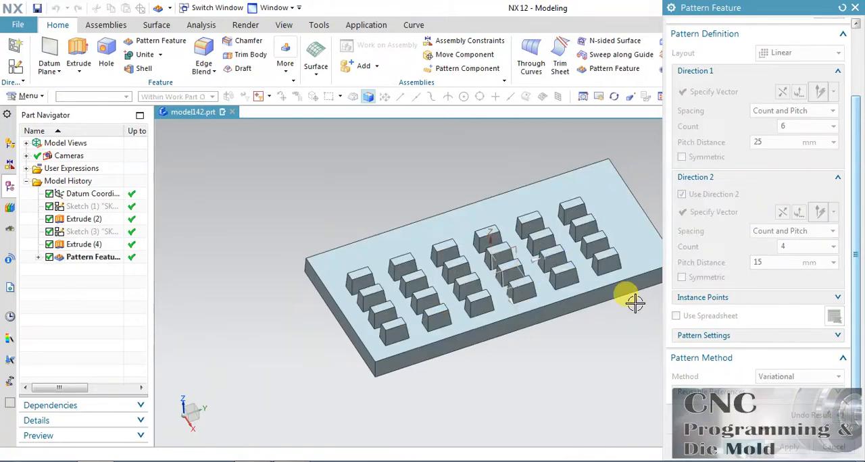
middle_drag(601, 296, 594, 315)
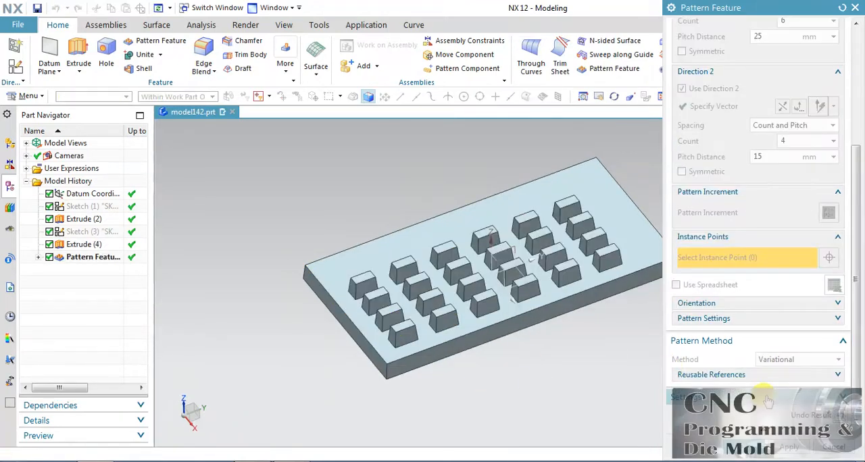
click(810, 415)
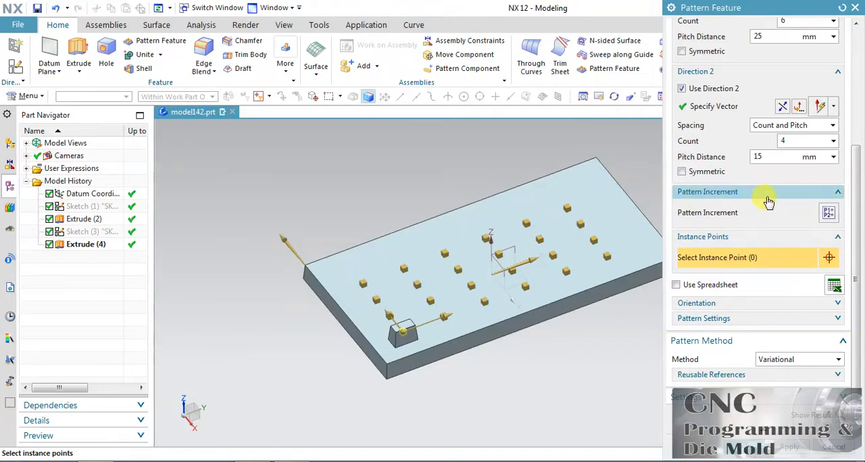
Step: Add a Direction 1 pattern increment of 2 to the block extrude's End Limit, then inspect the result and return to editing
click(828, 214)
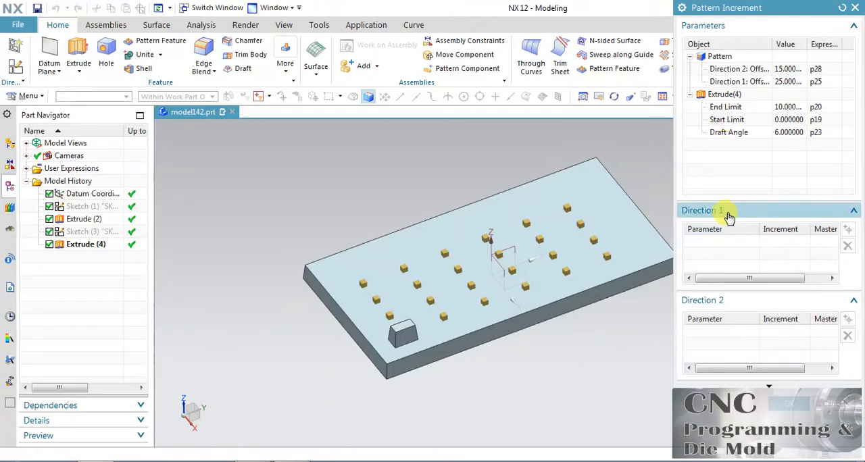
click(736, 109)
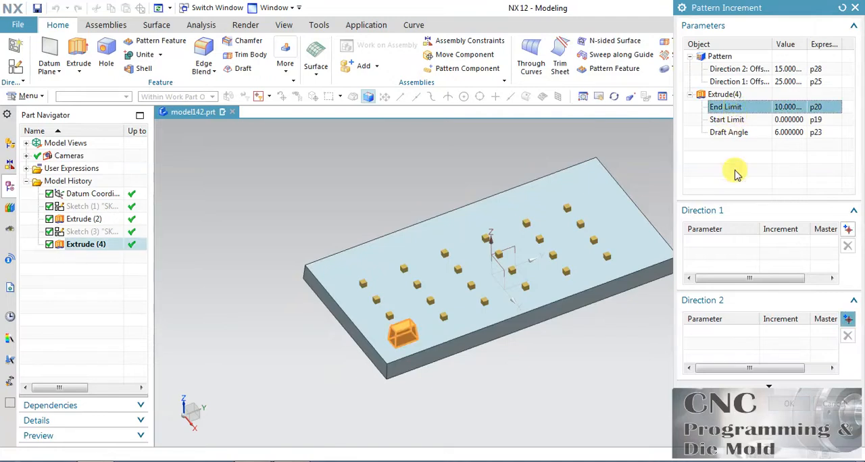
click(847, 229)
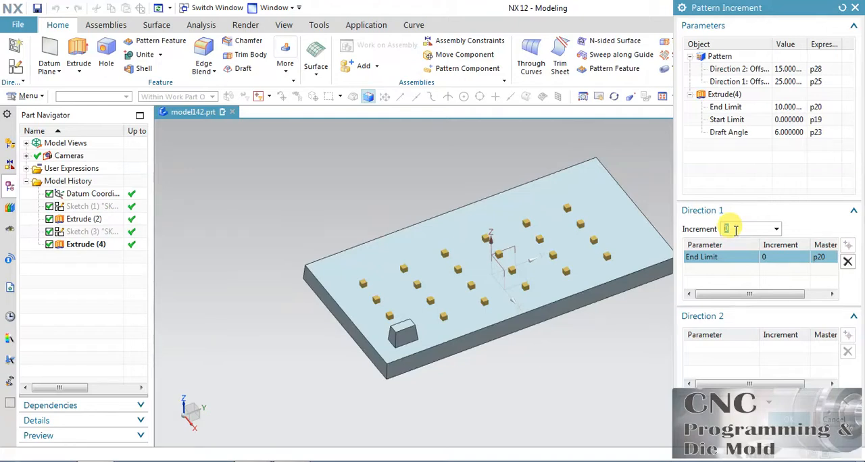
text(2)
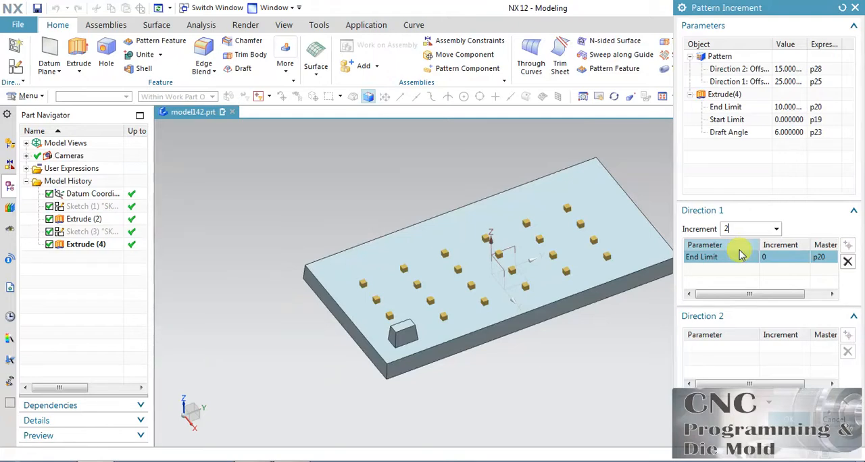
click(787, 420)
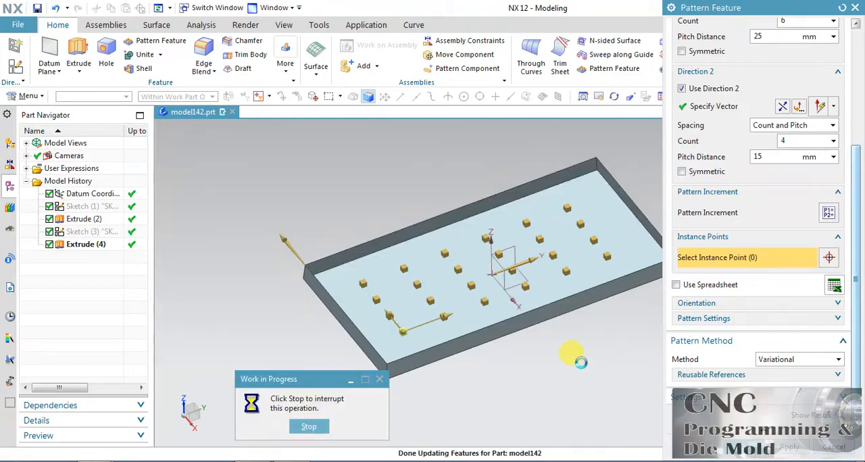
middle_drag(578, 358, 565, 331)
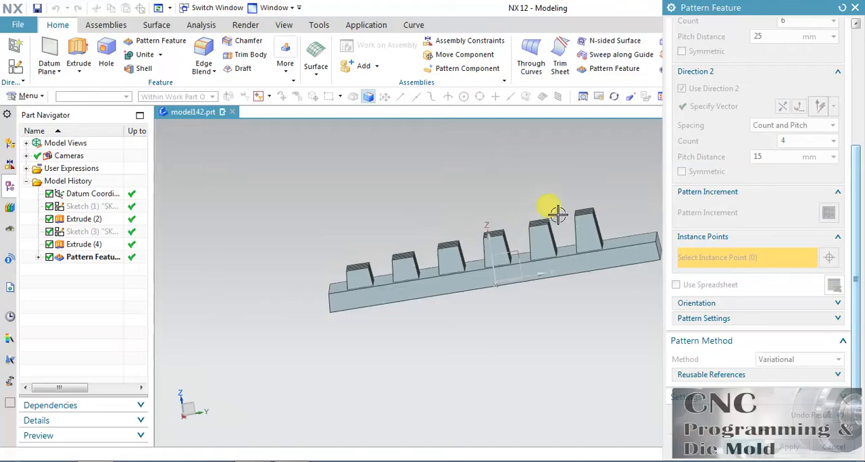
middle_drag(421, 168, 445, 187)
click(833, 416)
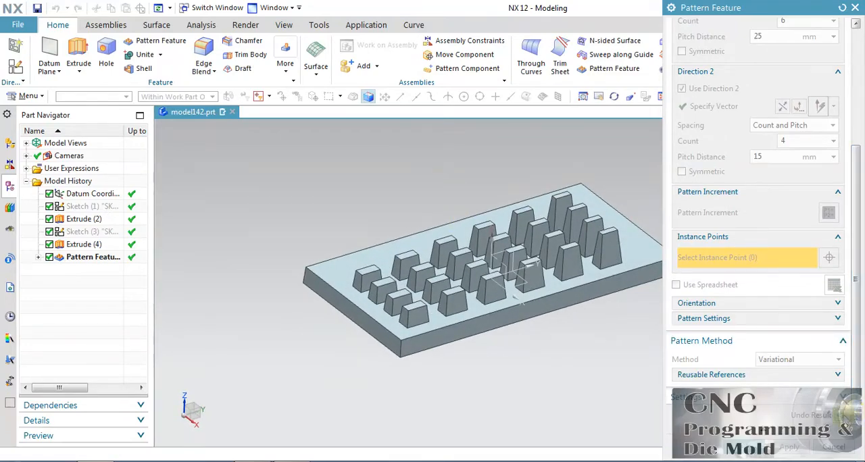
Step: Add a Direction 2 pattern increment of 2 to the extrude's End Limit, then inspect the result and return to editing
click(828, 213)
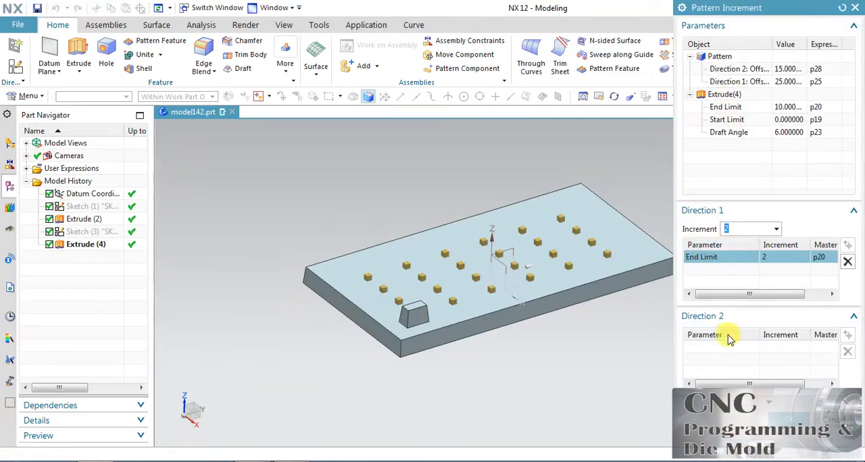
click(728, 108)
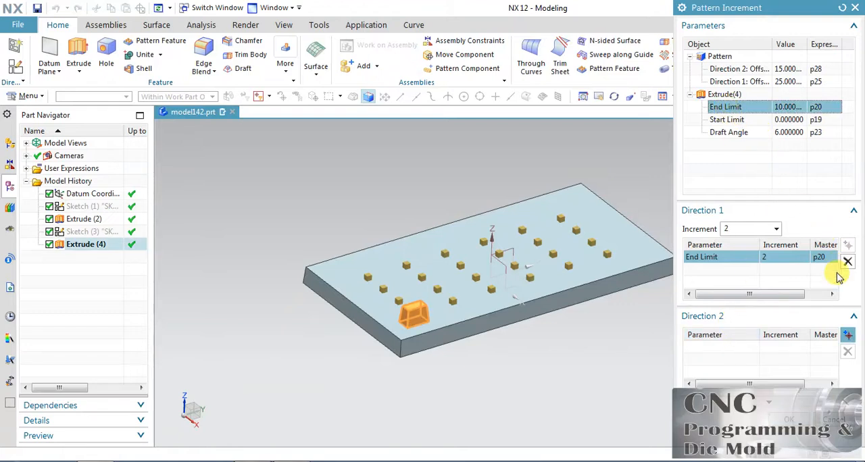
click(846, 336)
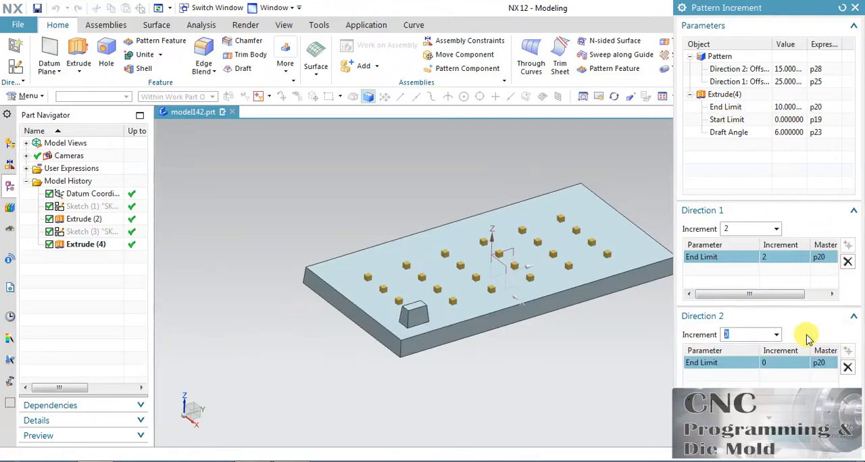
click(725, 333)
text(2)
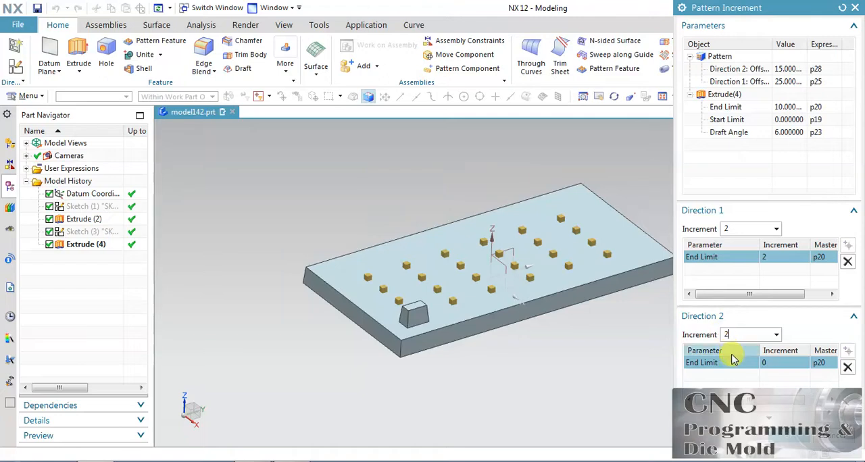
click(795, 433)
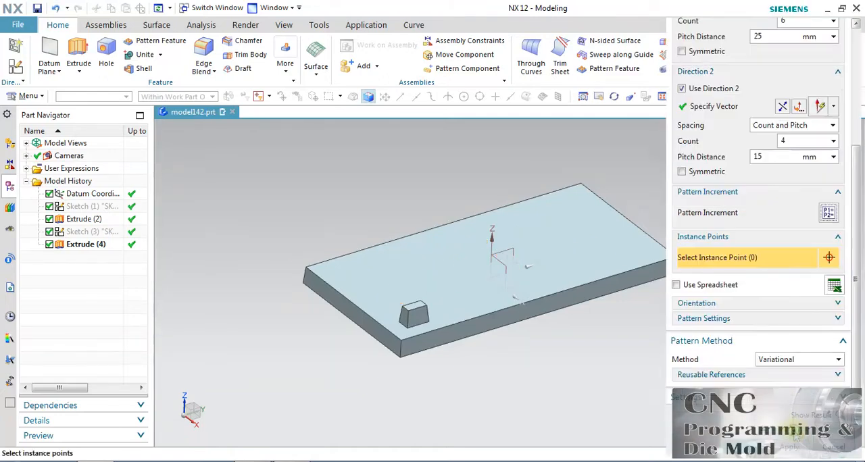
click(745, 446)
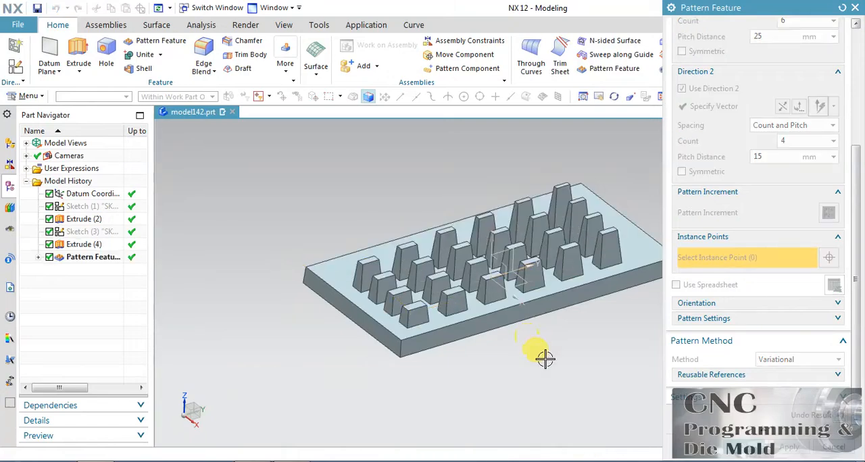
mouse_move(545, 356)
middle_down()
mouse_move(556, 337)
mouse_move(534, 328)
mouse_move(585, 327)
mouse_move(570, 332)
mouse_move(554, 359)
middle_up()
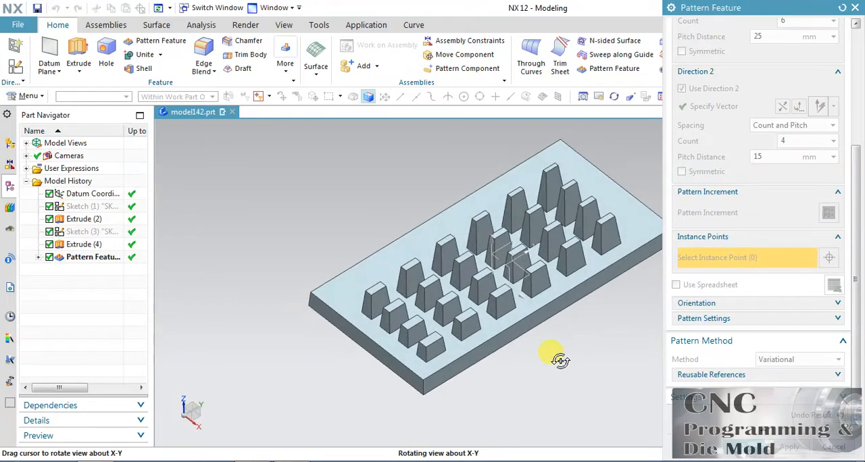
click(840, 415)
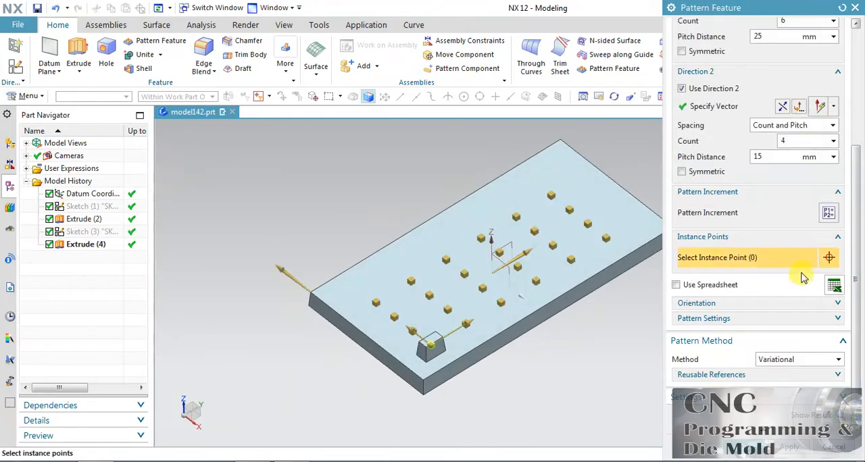
Step: Add a Direction 2 pattern increment of 1 to the extrude's Draft Angle and inspect the resulting pattern
click(827, 217)
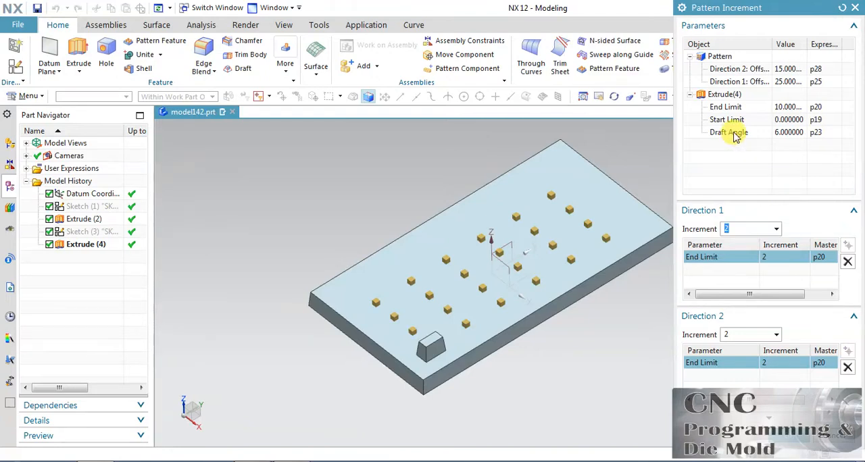
click(735, 134)
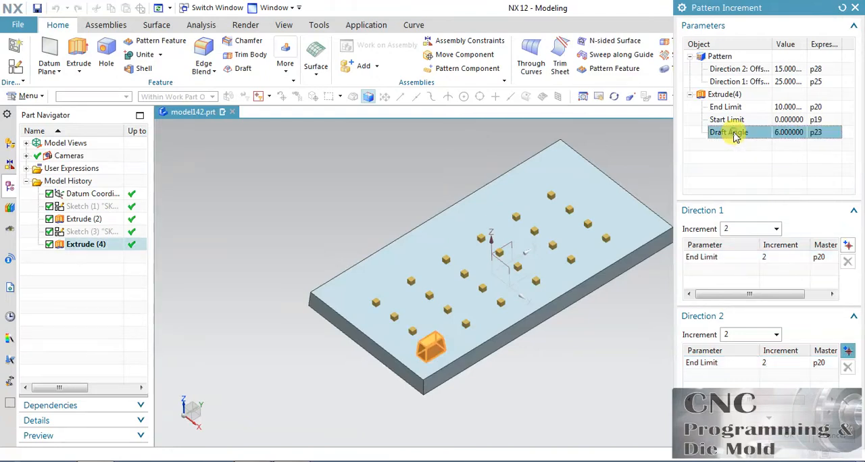
click(848, 351)
double_click(740, 336)
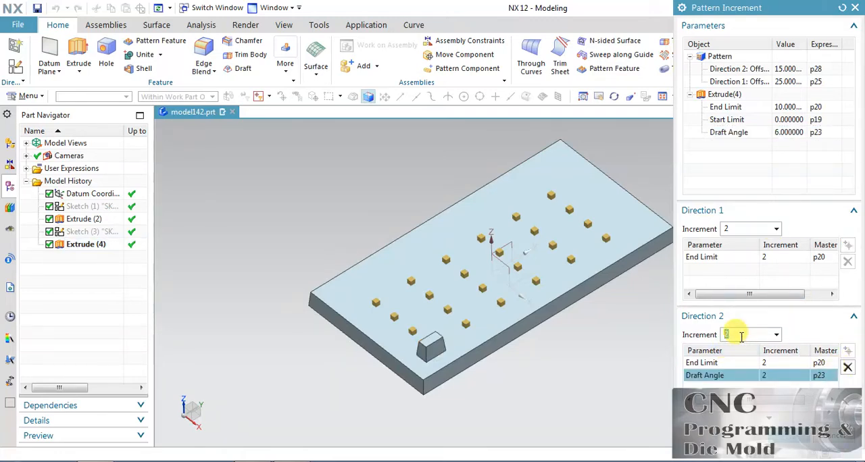
text(1)
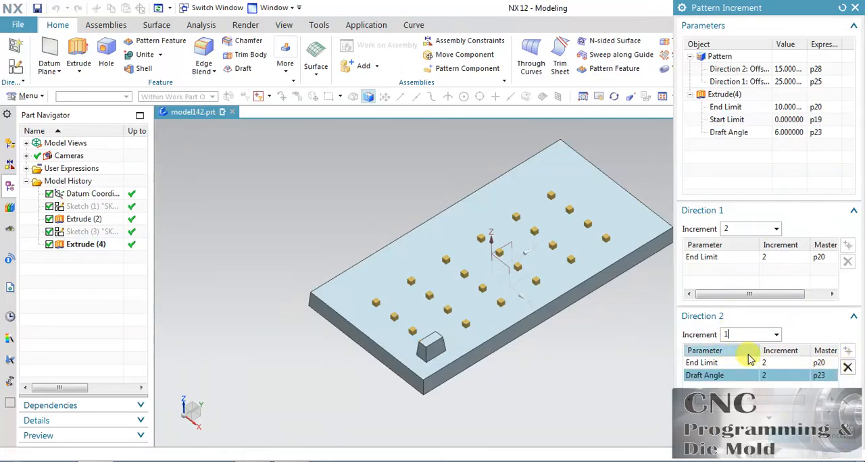
click(782, 433)
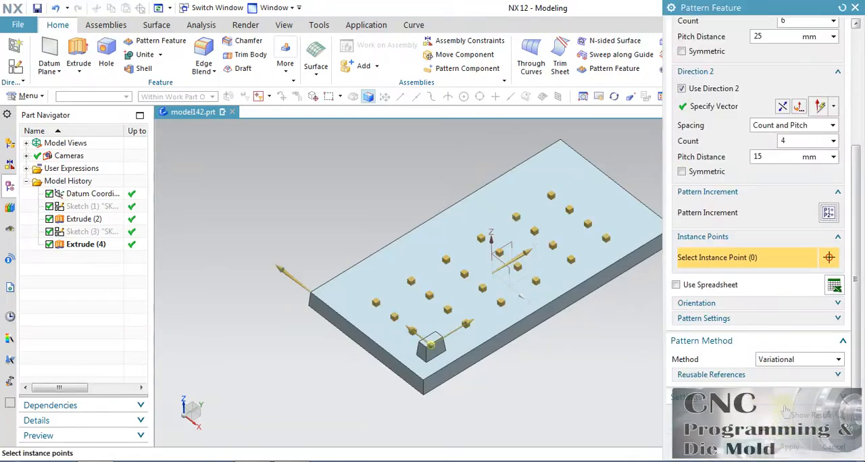
click(838, 417)
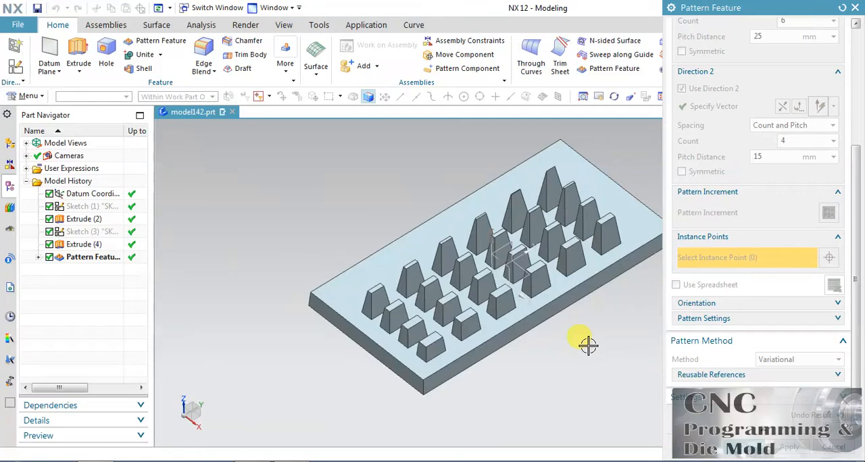
middle_drag(588, 345, 589, 369)
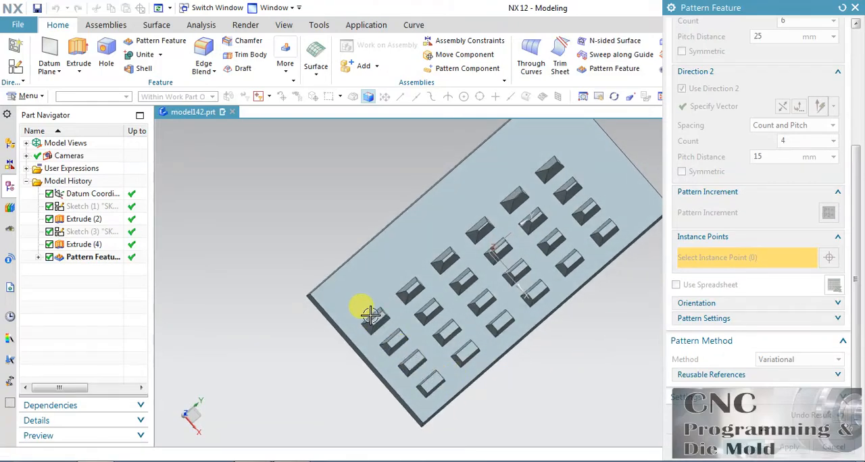
Step: Remove all Direction 1 and Direction 2 pattern increments, then inspect the resulting pattern and return to editing
middle_drag(612, 350, 610, 313)
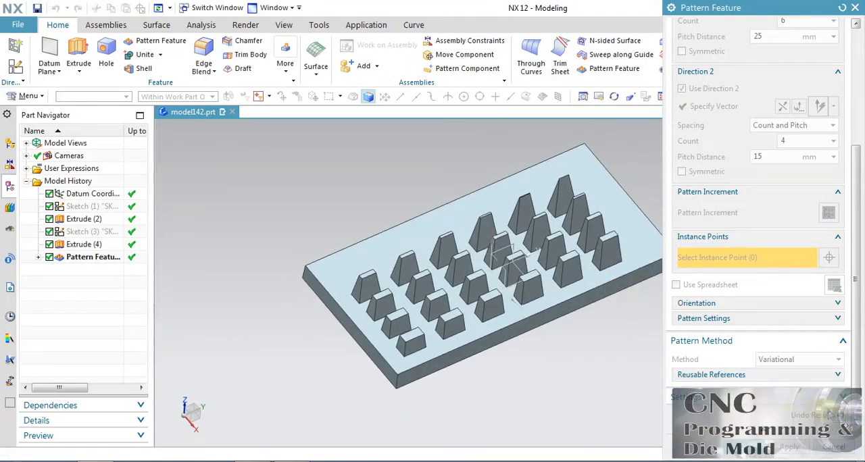
click(837, 415)
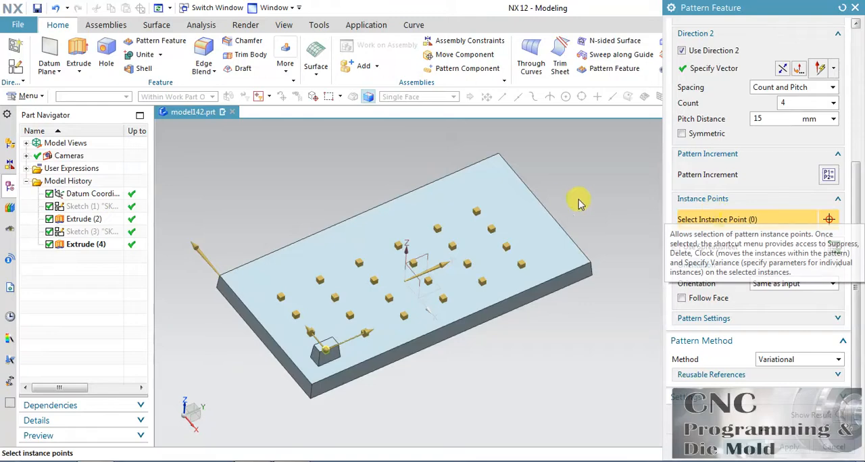
click(831, 174)
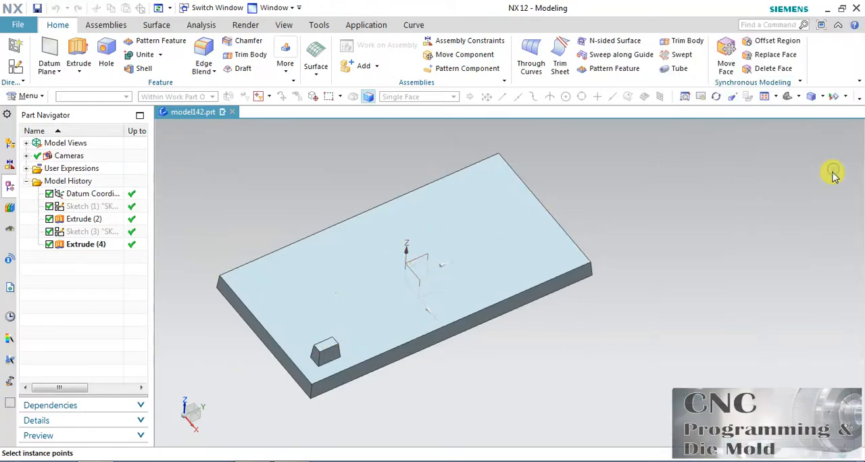
click(848, 262)
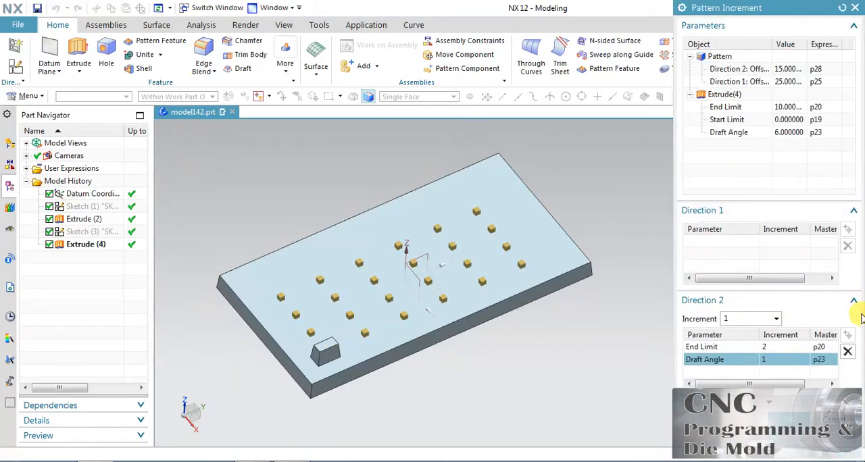
click(849, 343)
click(849, 344)
click(800, 403)
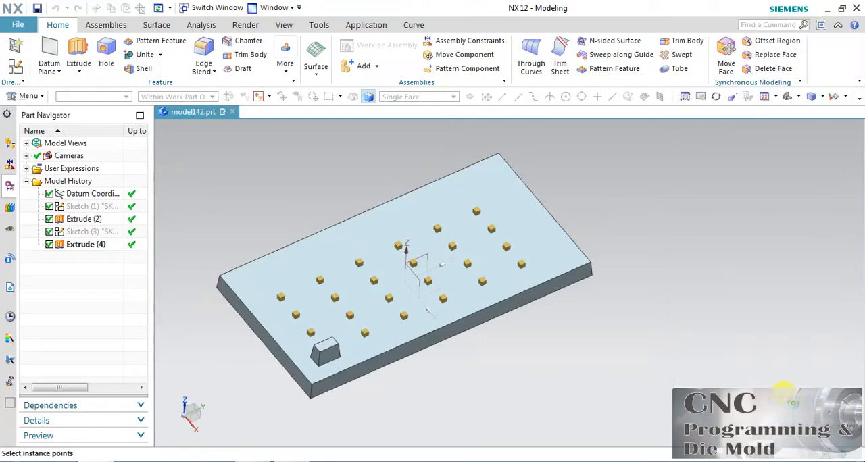
click(839, 414)
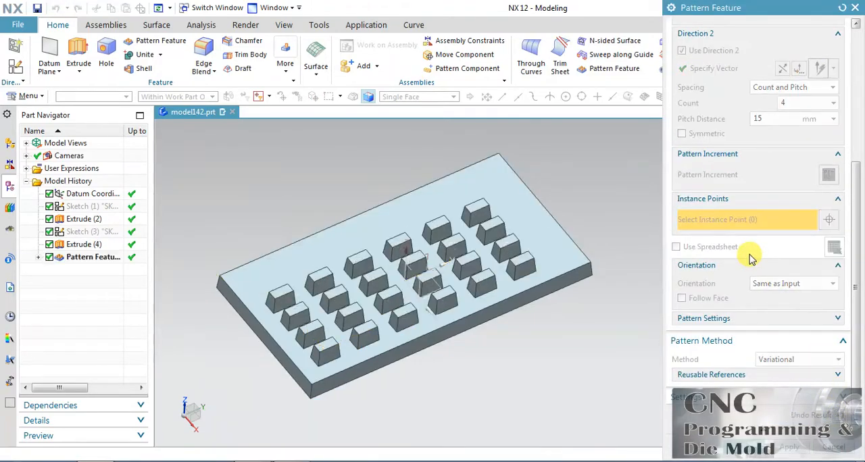
middle_drag(575, 209, 518, 225)
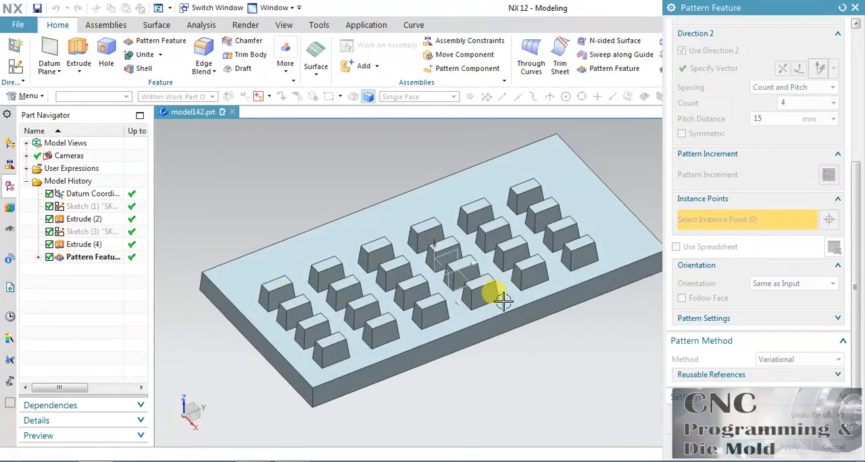
click(817, 415)
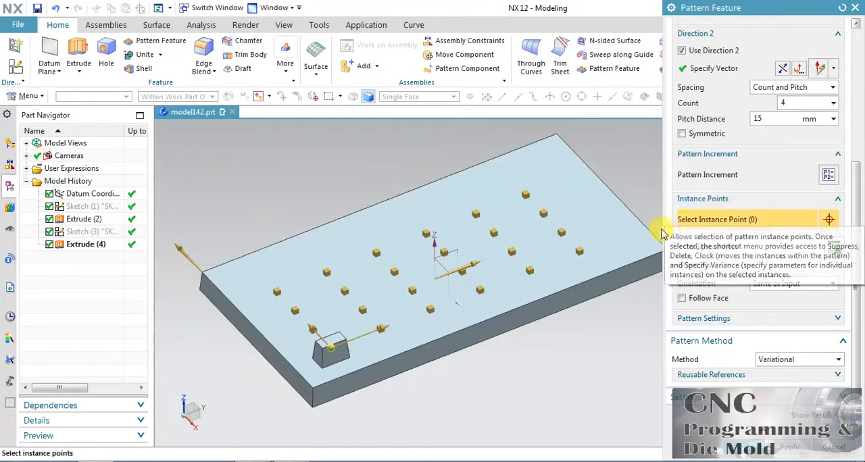
Step: Suppress the last instance in the original block's Direction 1 row, inspect the resulting pattern, then unsuppress that instance
click(583, 248)
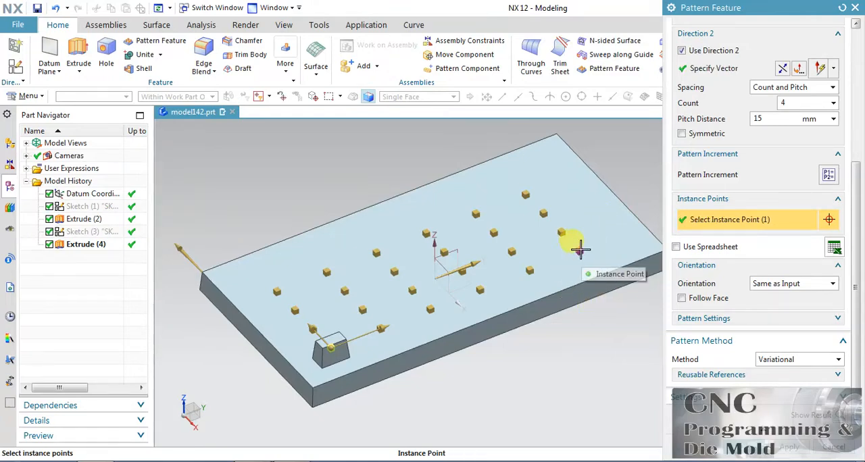
right_click(580, 250)
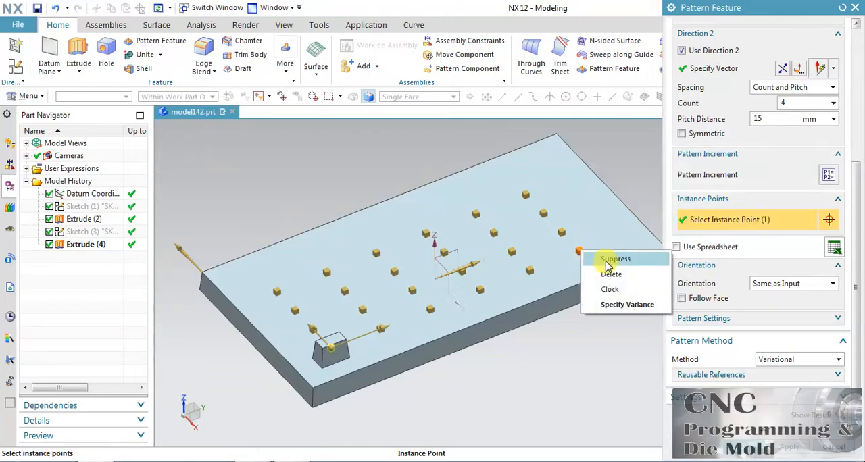
click(608, 262)
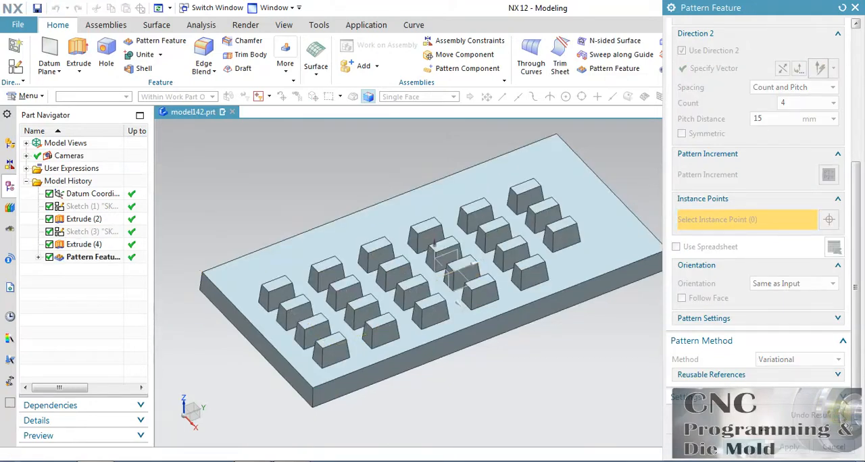
click(832, 415)
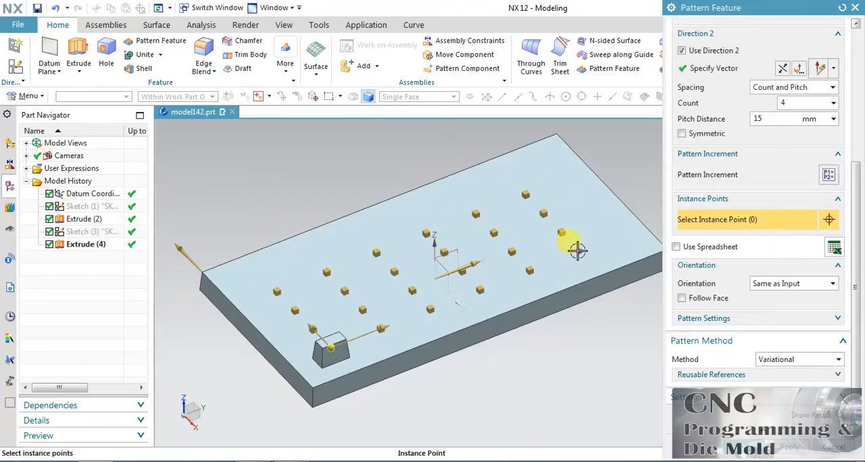
right_click(577, 252)
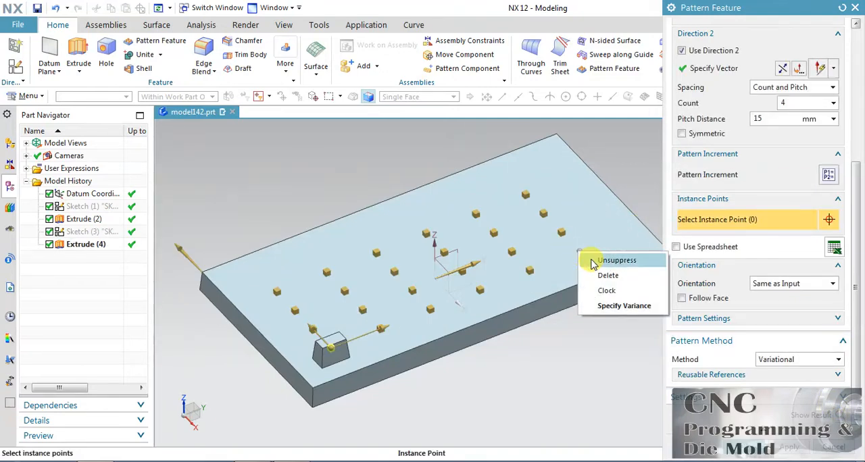
click(592, 261)
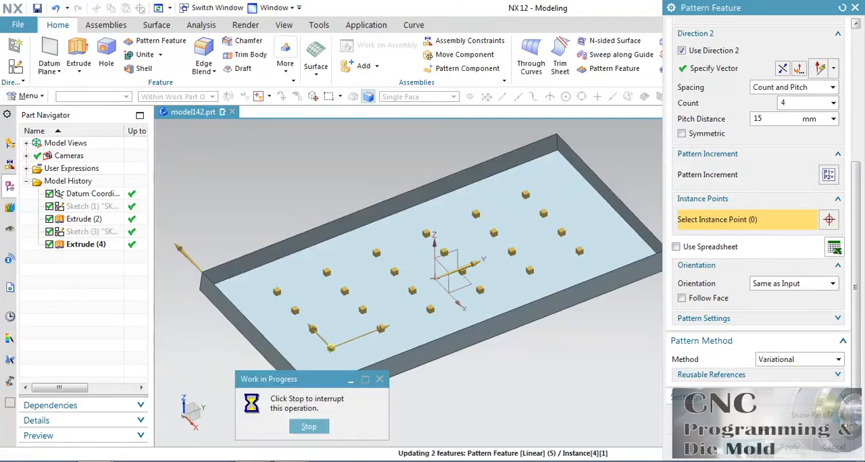
click(836, 418)
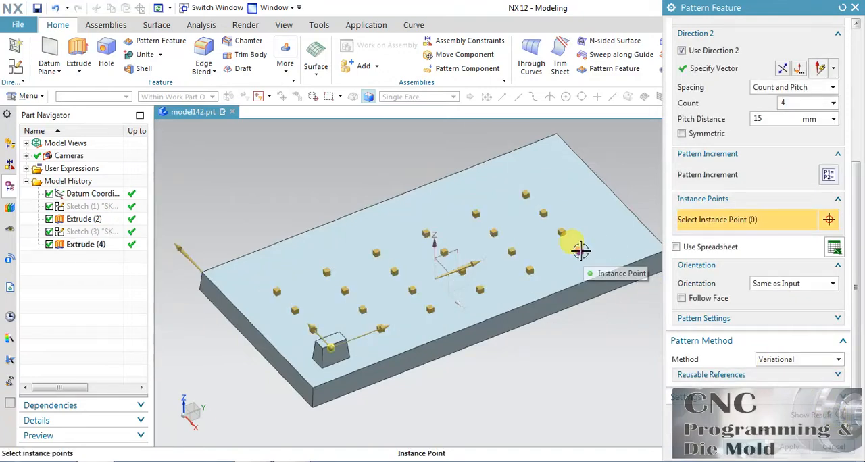
Step: Delete the last instance in the original block's Direction 1 row, inspect the resulting pattern, then undelete that instance
right_click(580, 251)
click(607, 276)
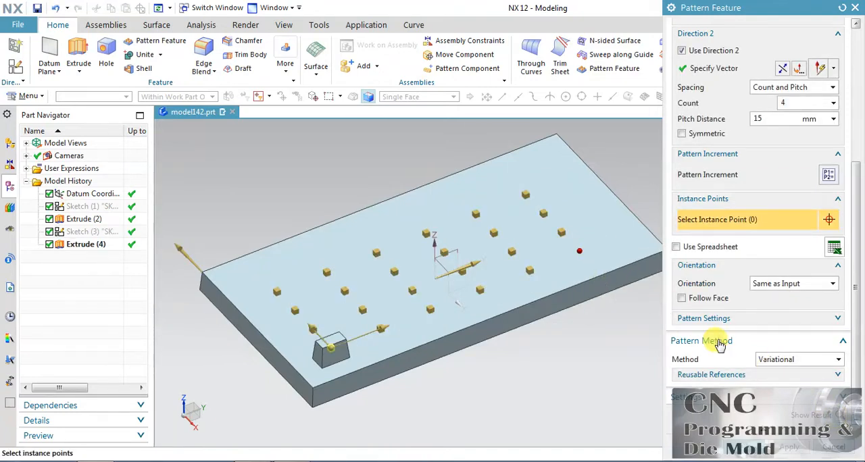
click(835, 415)
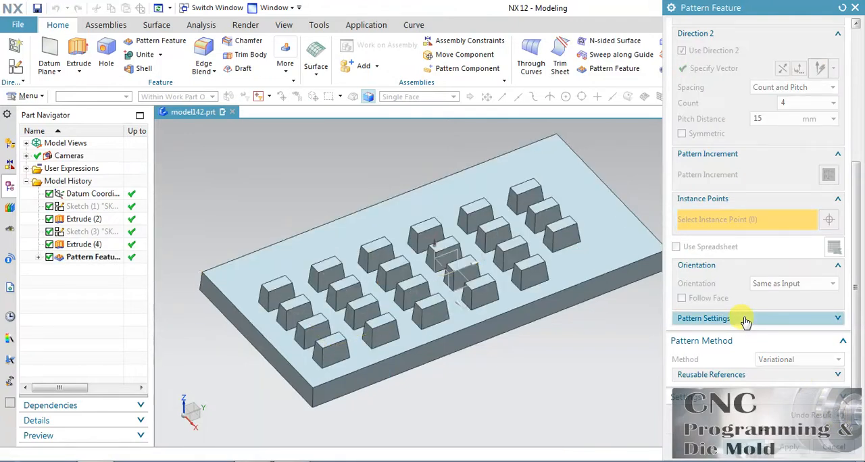
click(843, 416)
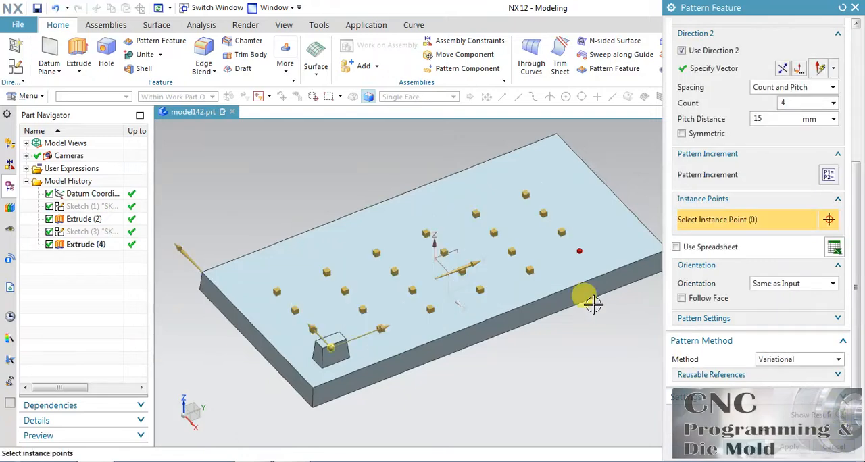
right_click(579, 250)
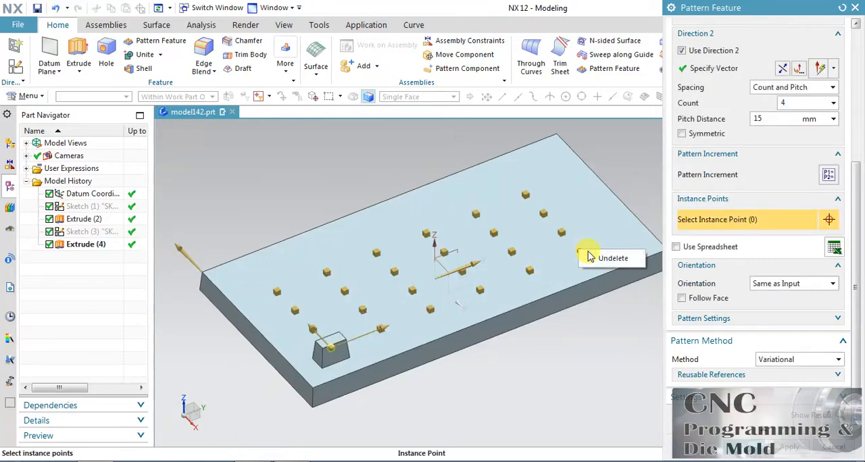
click(594, 260)
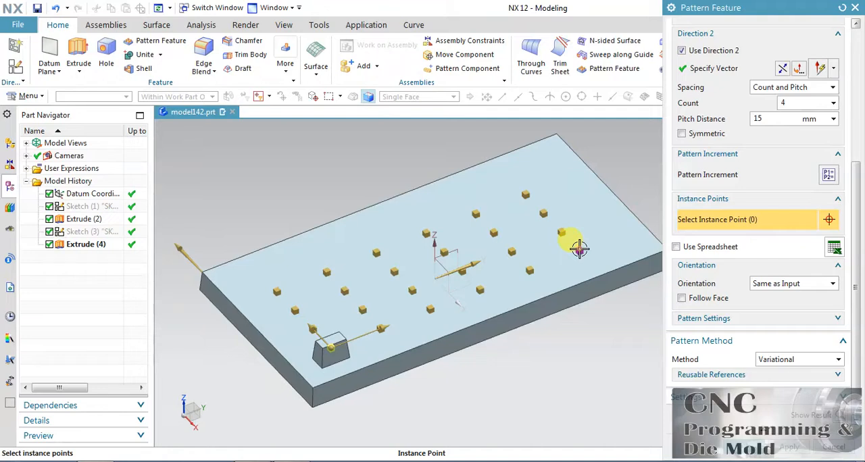
Step: Clock the last instance in the original block's row by 9 mm in Direction 1 and 7 mm in Direction 2, inspect the result, then unclock it
right_click(579, 249)
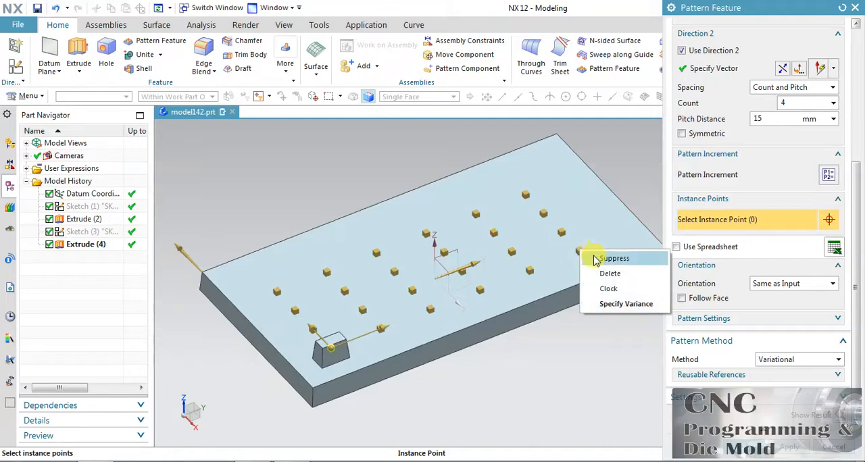
click(620, 289)
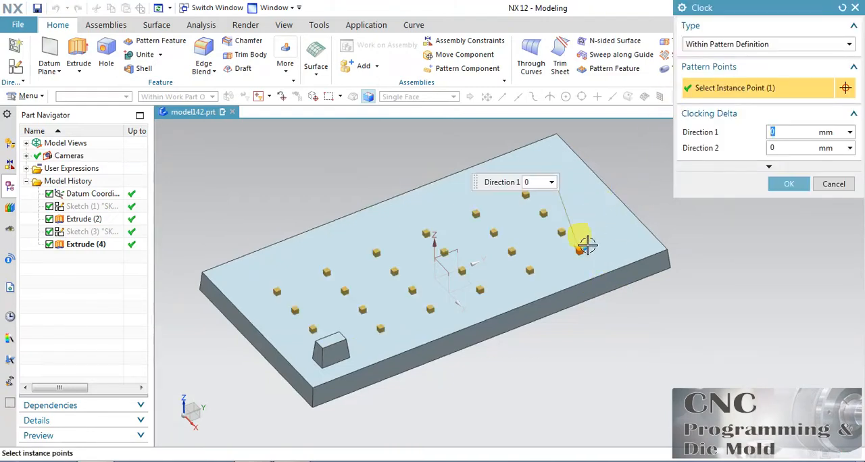
scroll(581, 252, up, 4)
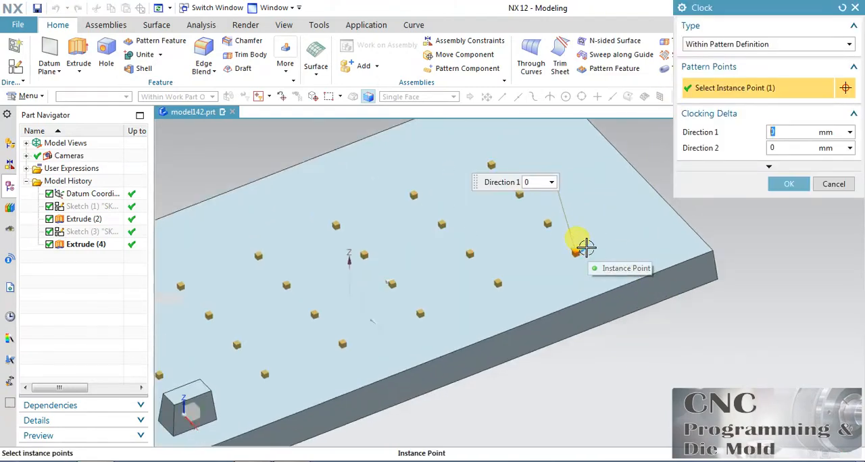
drag(582, 250, 555, 223)
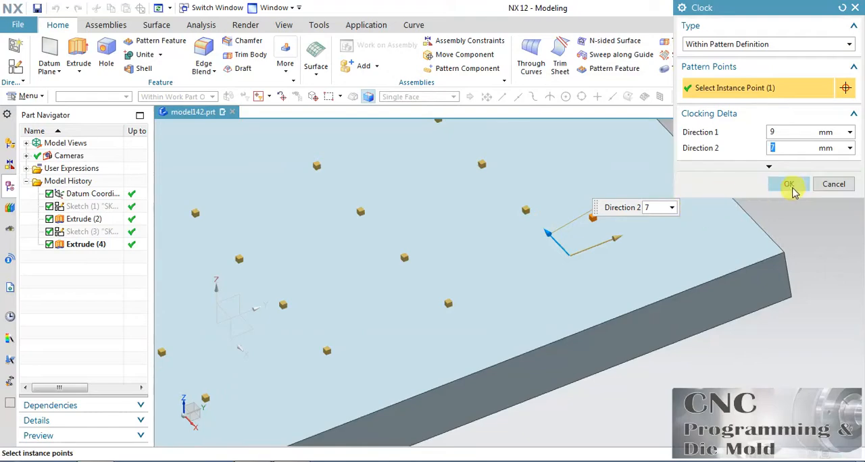
click(788, 183)
scroll(555, 242, down, 3)
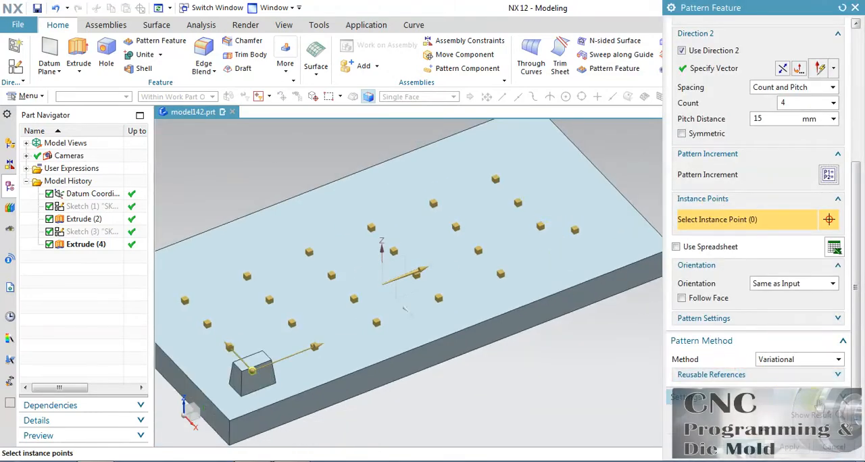
click(838, 416)
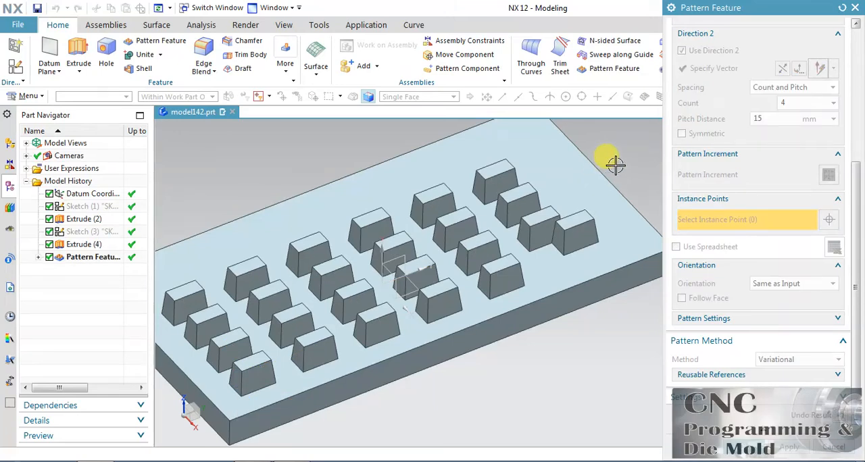
click(838, 416)
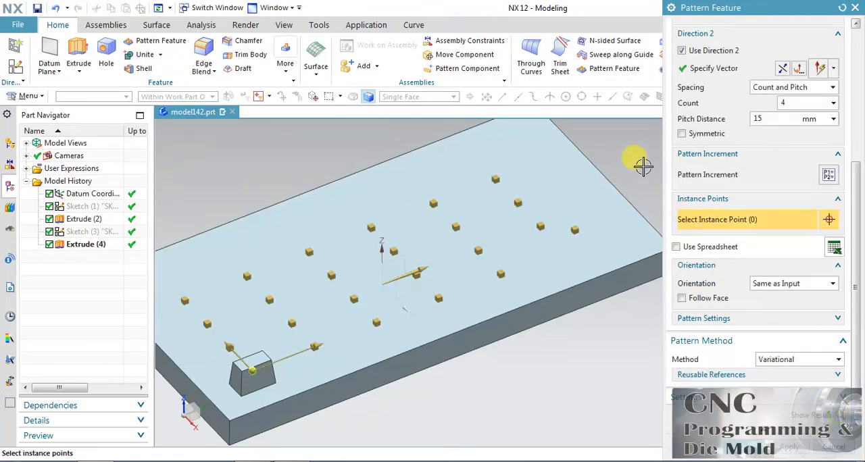
right_click(573, 230)
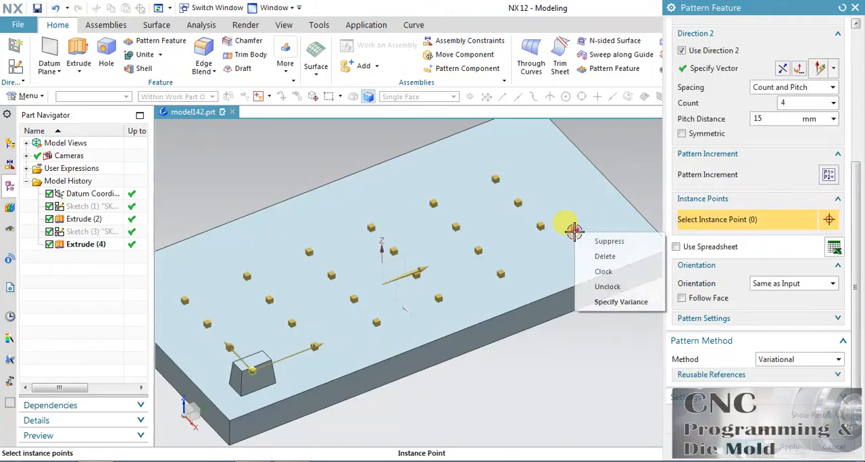
click(597, 258)
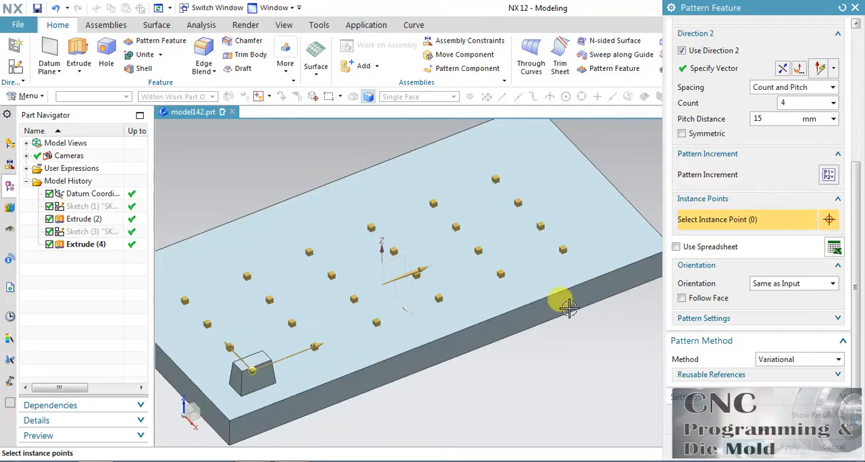
Step: Clock the last instance in the original block's row with user-defined dynamic motion, rotating it about ZC and shifting it 7 mm along XC, and inspect the result
right_click(561, 248)
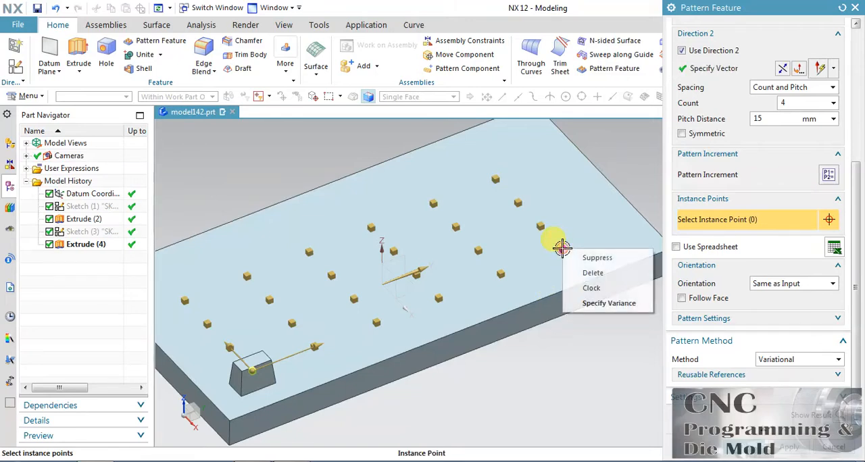
click(592, 289)
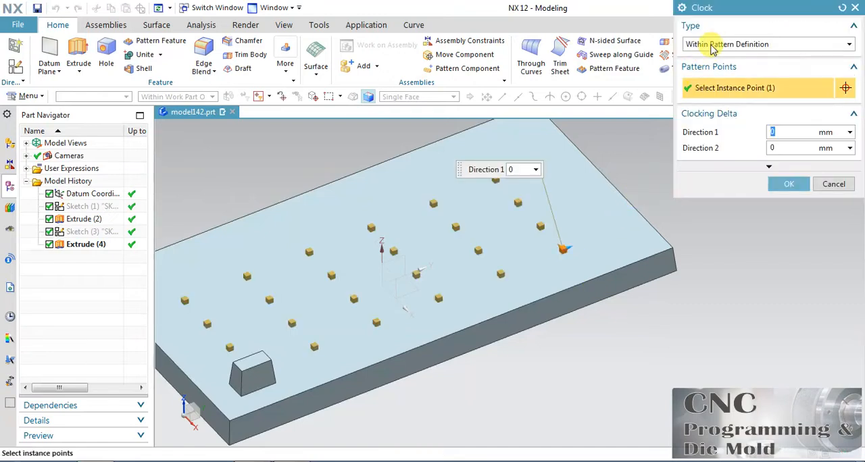
click(718, 44)
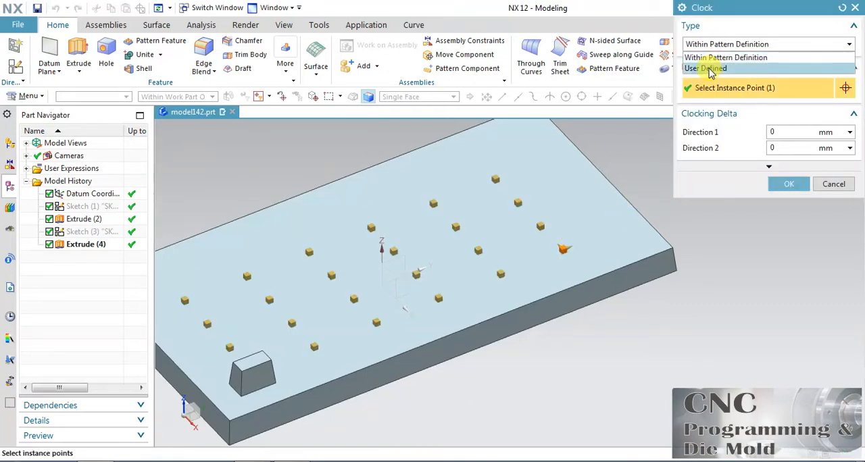
click(708, 69)
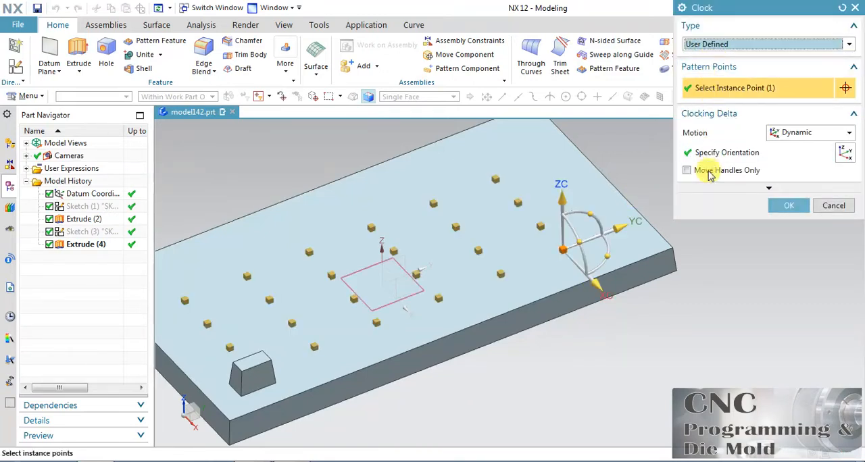
drag(607, 255, 609, 216)
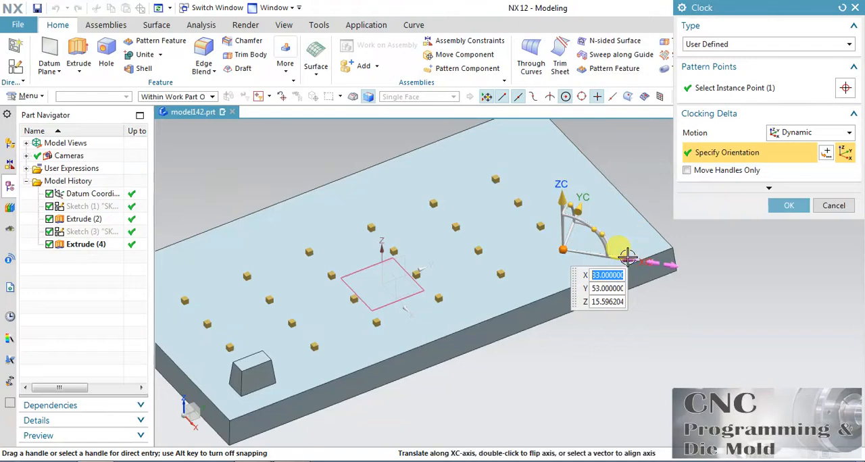
drag(627, 256, 637, 254)
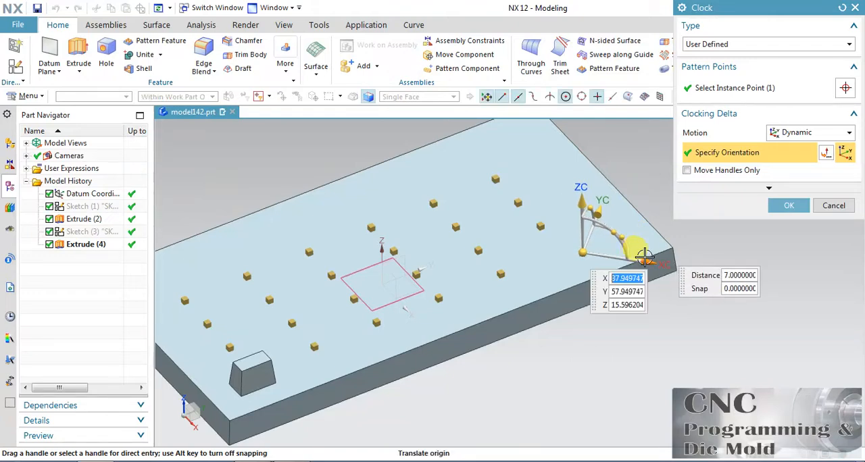
click(788, 206)
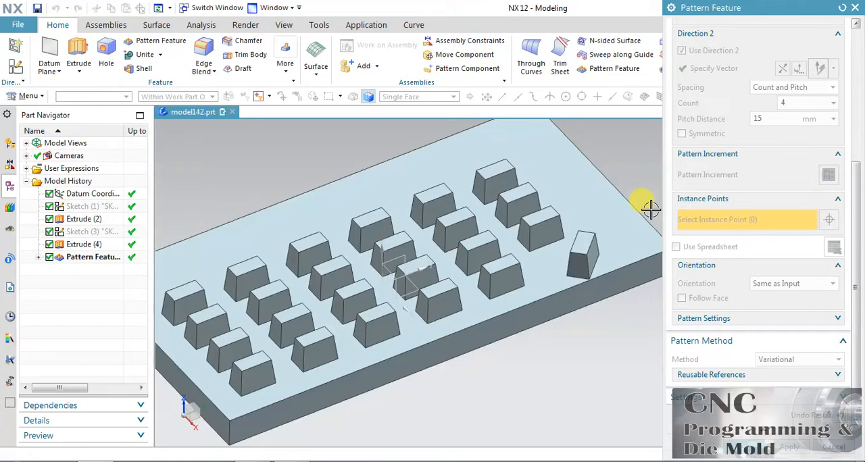
middle_drag(650, 210, 587, 210)
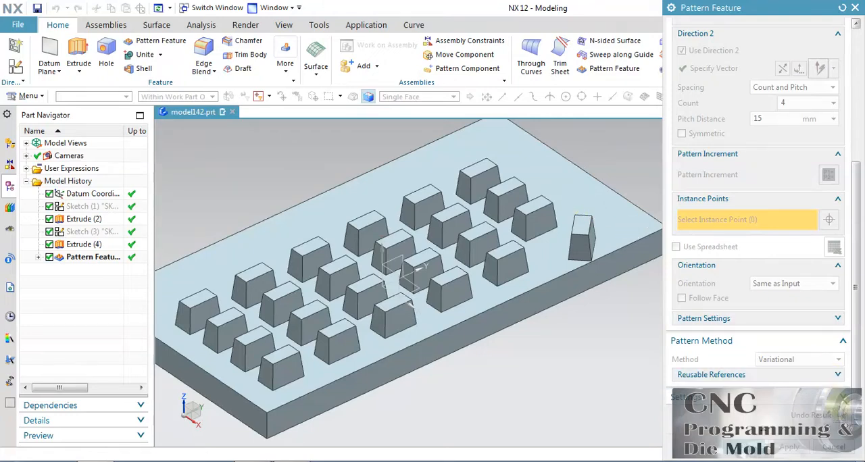
click(826, 416)
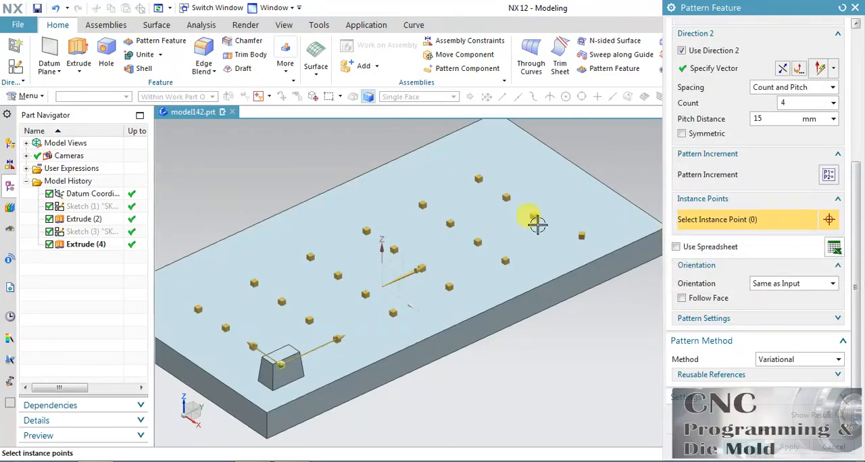
Step: Specify a variance for the last instance in the second Direction 1 row, setting its End Limit to 20
right_click(535, 215)
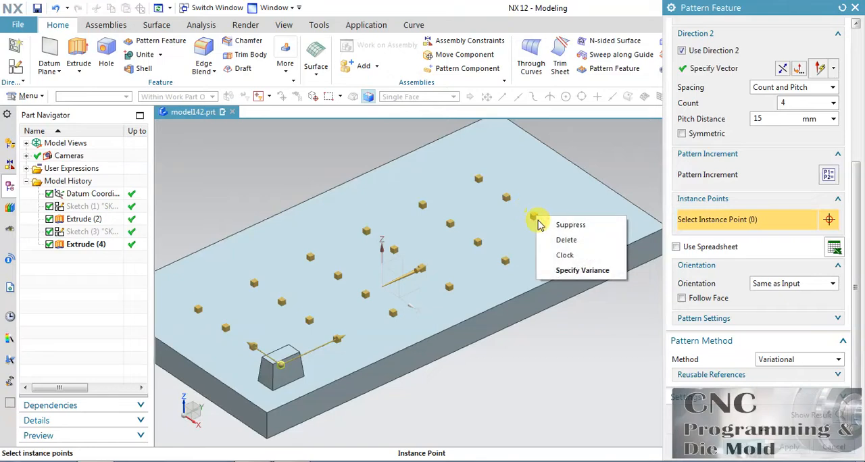
click(585, 271)
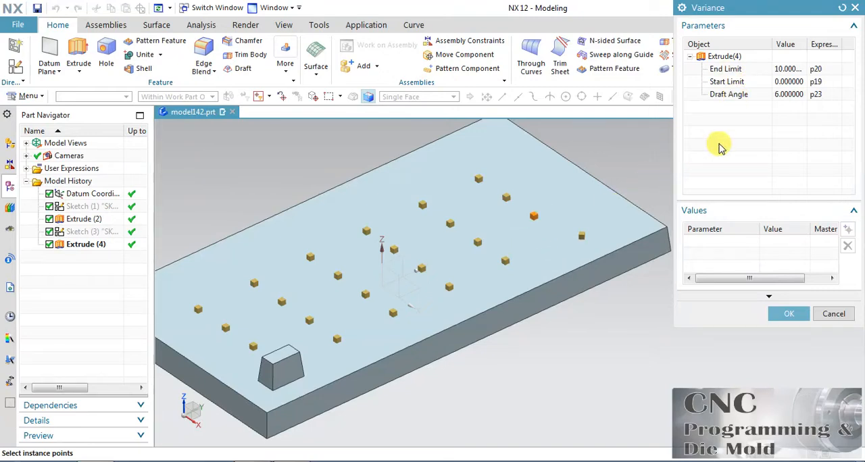
click(727, 69)
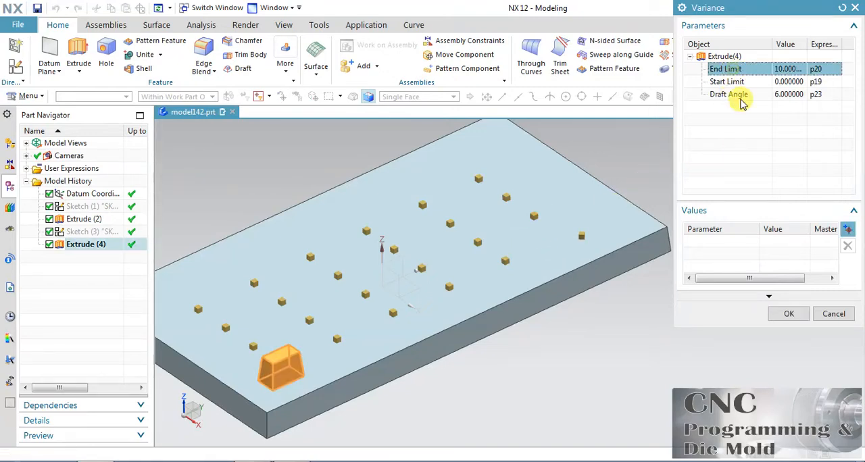
click(846, 229)
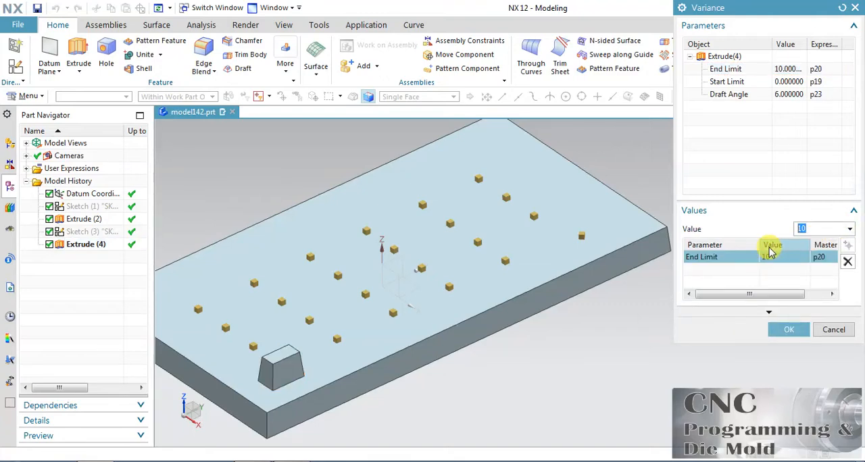
text(2)
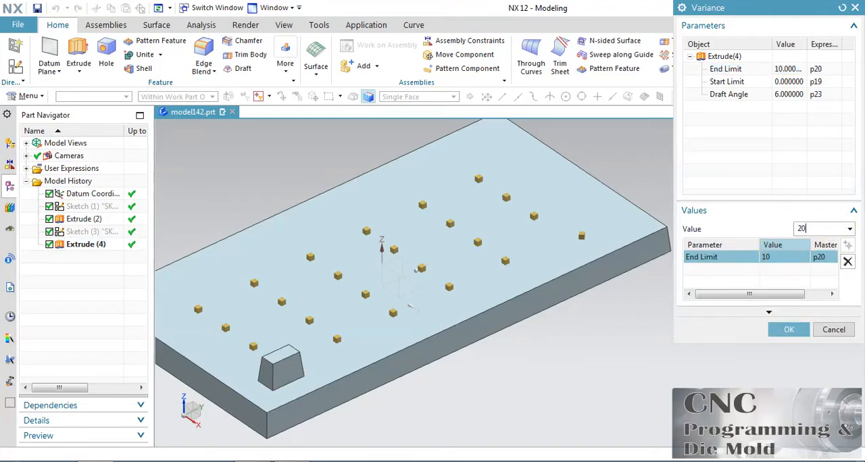
text(0)
Step: Add a Draft Angle of 2 to the same instance's variance and inspect the resulting pattern
click(754, 95)
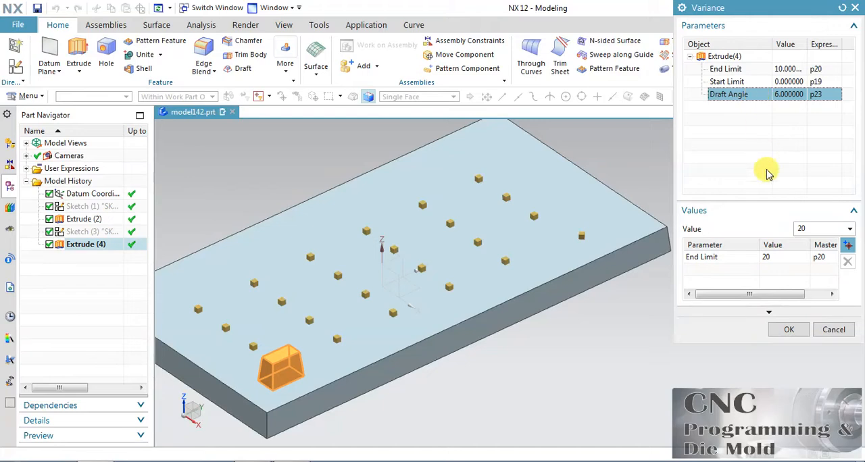
click(847, 246)
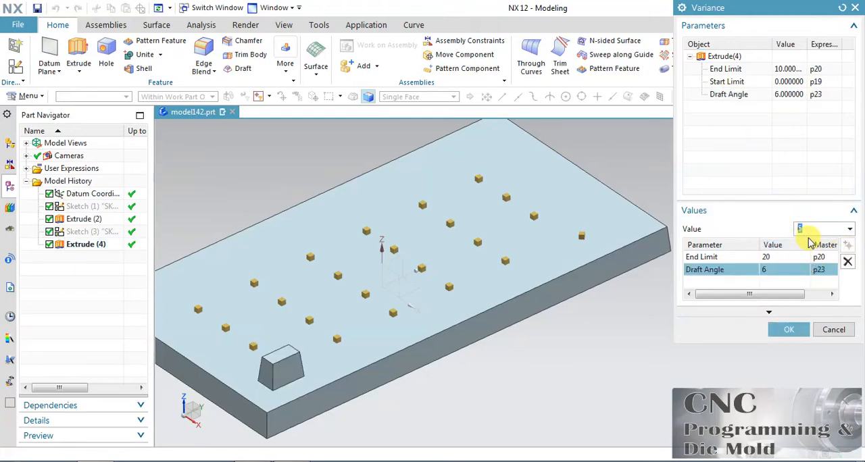
text(2)
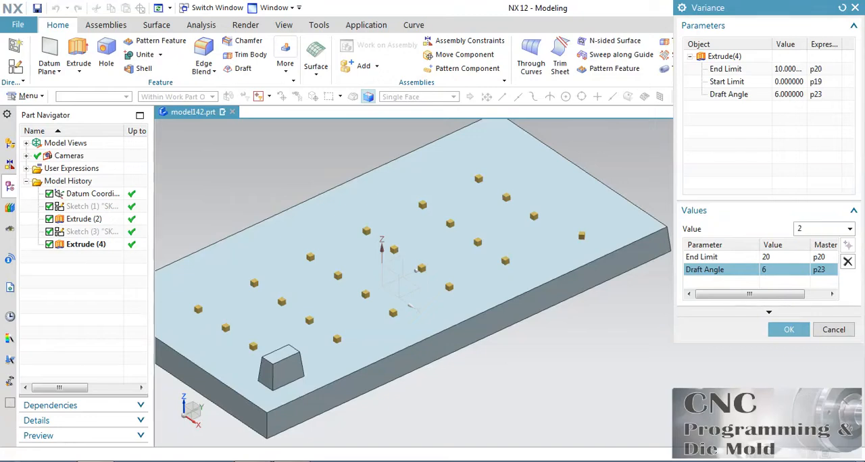
click(788, 328)
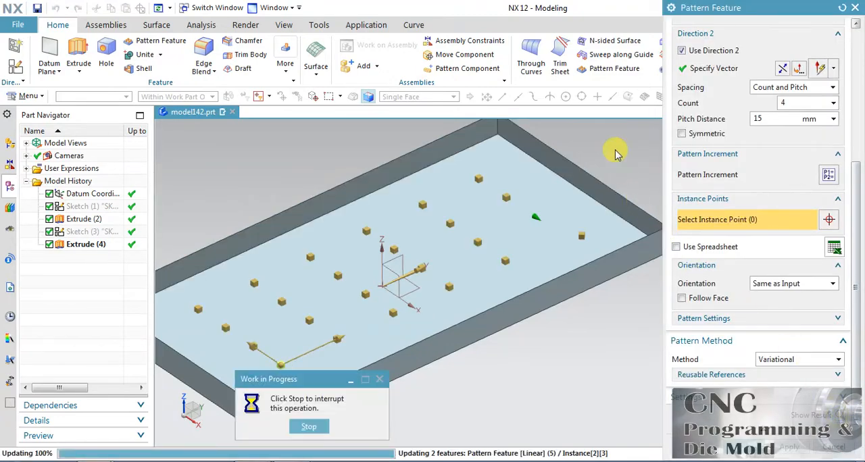
middle_drag(598, 139, 461, 166)
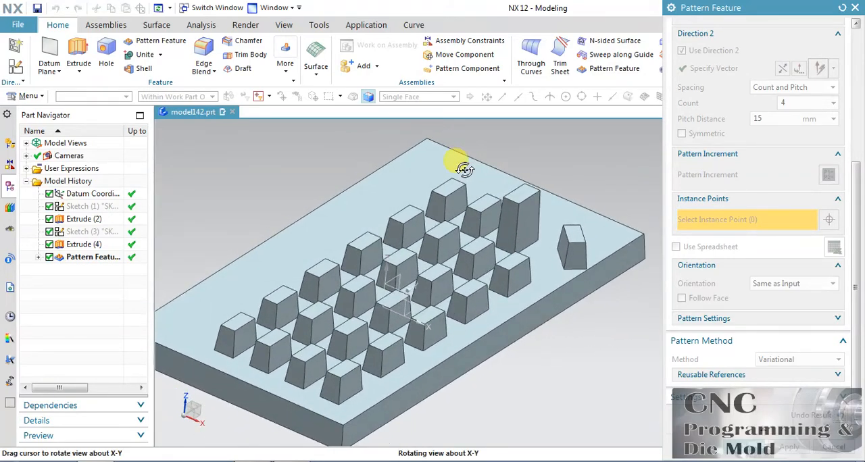
middle_drag(498, 238, 477, 252)
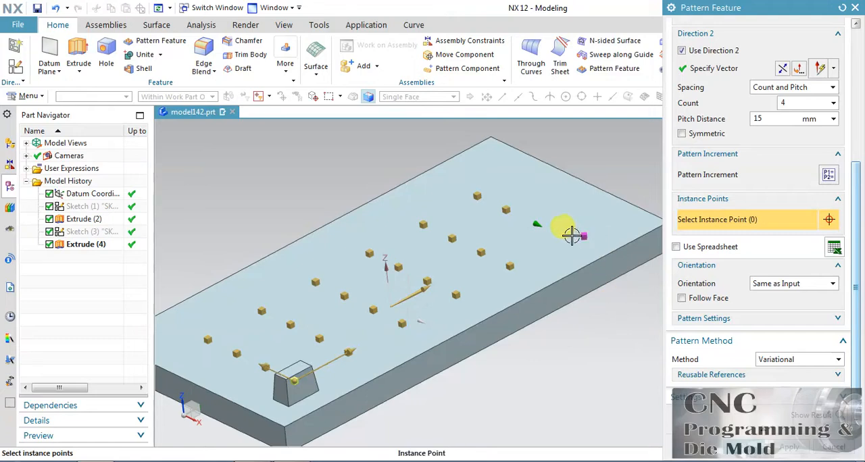
Step: Remove the variance from the second row's last instance and unclock the last instance in the original block's row
right_click(536, 220)
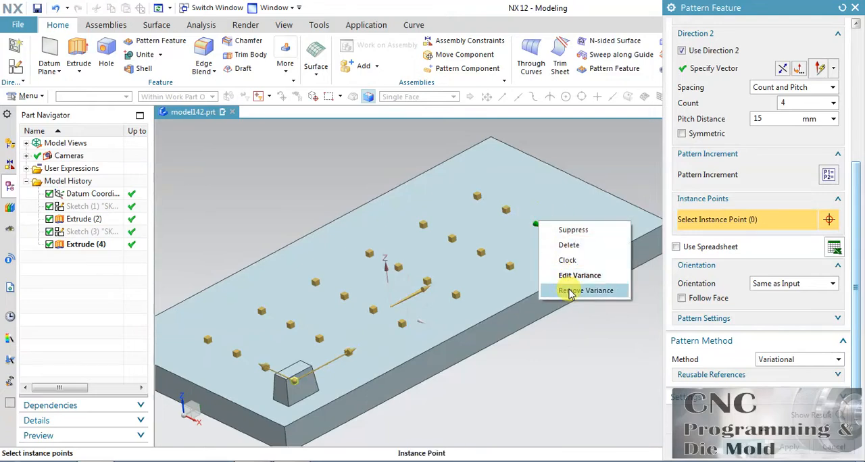
click(573, 290)
right_click(586, 233)
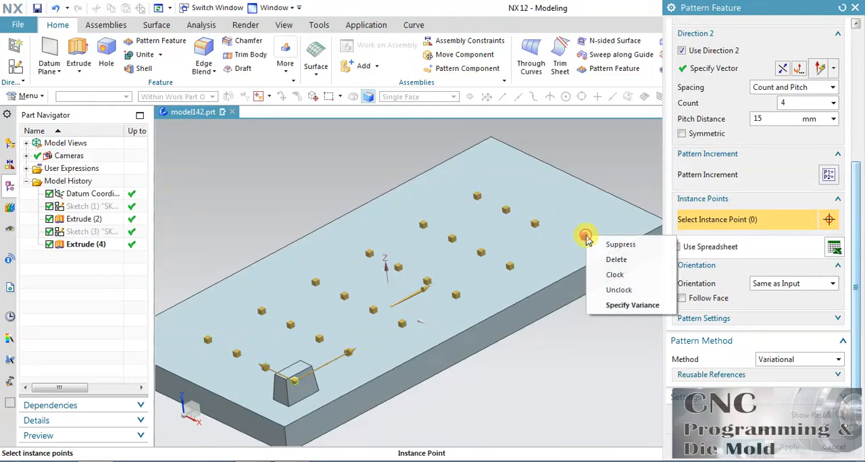
click(627, 290)
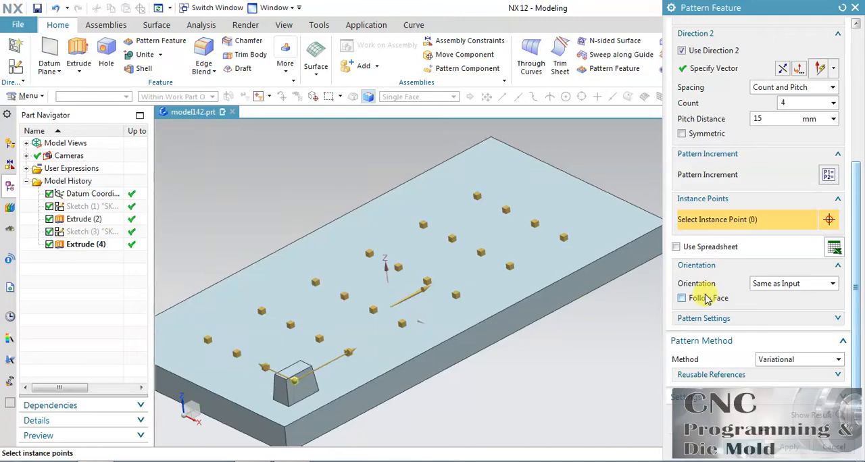
Step: Limit the pattern to its outer boundary with Frame Only, inspect the resulting blocks, and return to editing
click(730, 321)
click(709, 335)
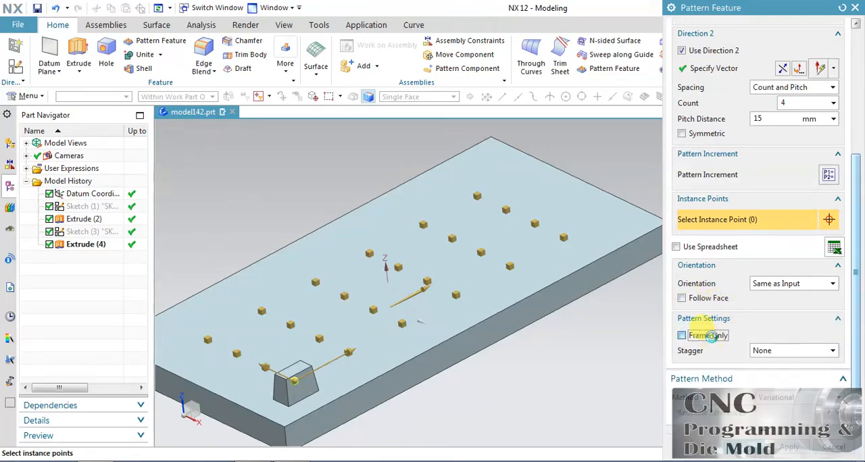
middle_drag(589, 179, 637, 139)
drag(854, 370, 855, 394)
click(841, 414)
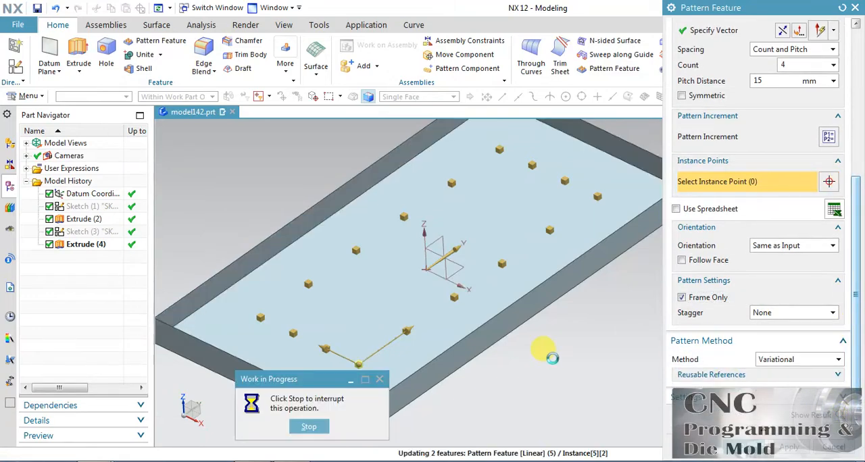
mouse_move(579, 334)
middle_down()
mouse_move(578, 354)
mouse_move(589, 358)
mouse_move(574, 341)
mouse_move(574, 332)
mouse_move(584, 332)
mouse_move(567, 336)
mouse_move(581, 336)
middle_up()
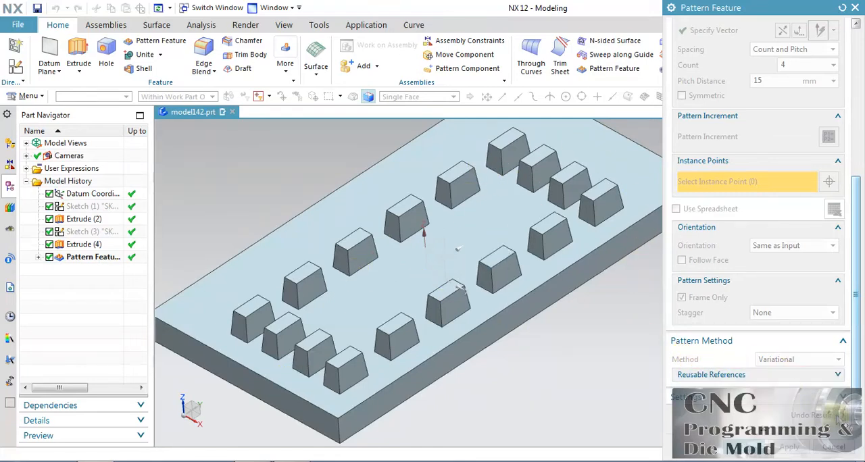
click(836, 416)
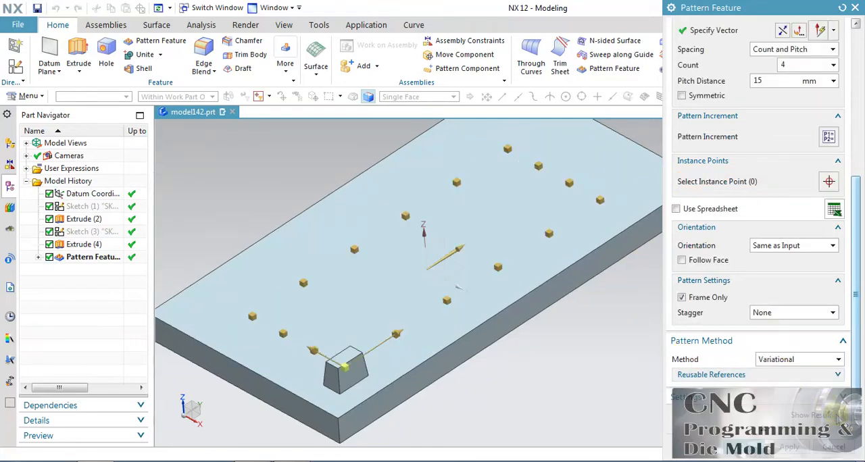
Step: Switch Frame Only off and on again, then inspect the framed pattern and return to editing
click(703, 298)
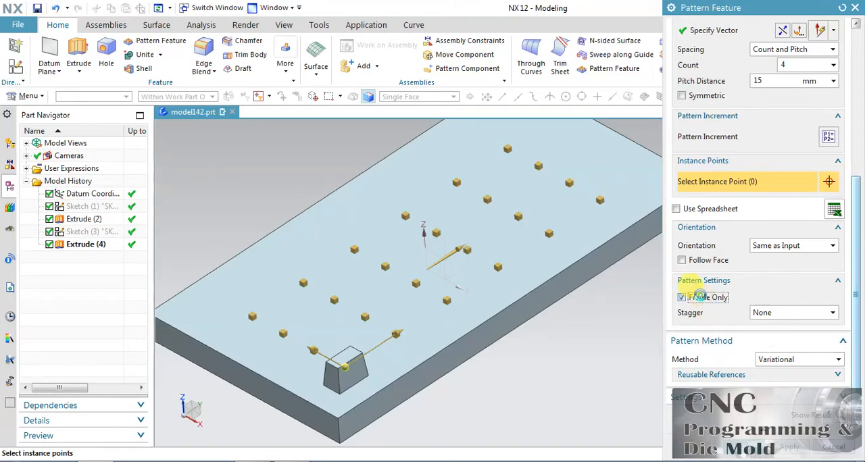
click(701, 297)
click(836, 415)
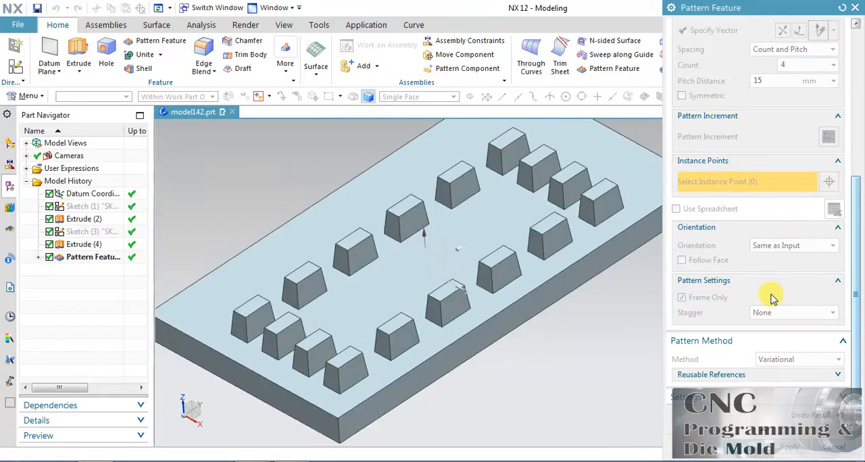
middle_drag(581, 315, 589, 323)
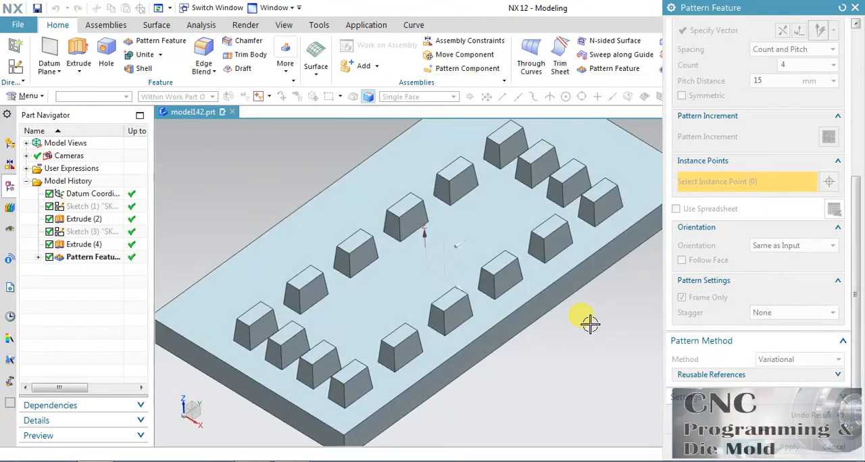
click(838, 416)
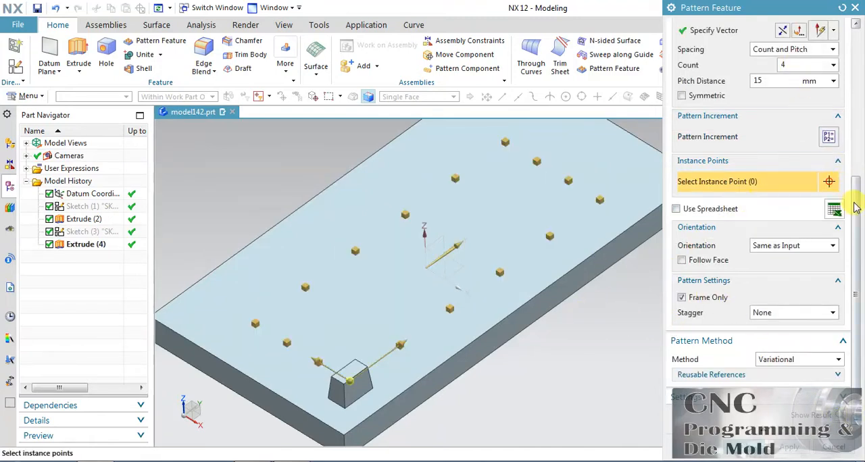
Step: Turn off Frame Only and set the Direction 2 count to 5
scroll(855, 207, up, 2)
click(707, 348)
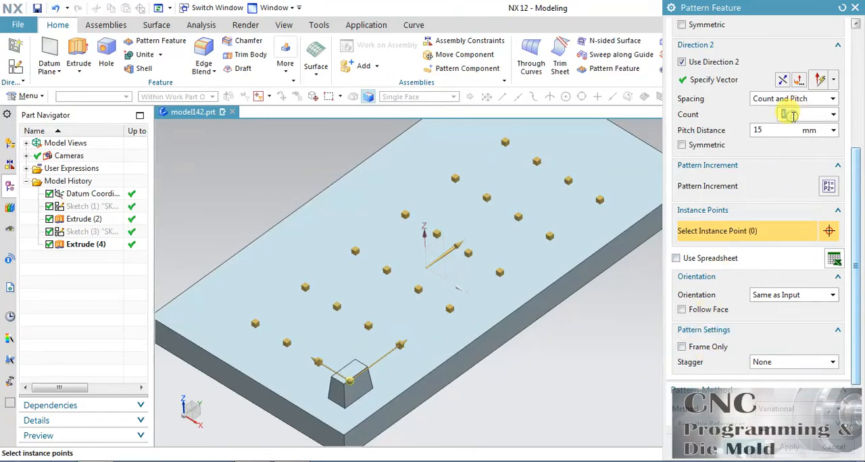
text(5)
Step: Set the Direction 2 pitch distance to 13 mm and its count to 6
click(780, 126)
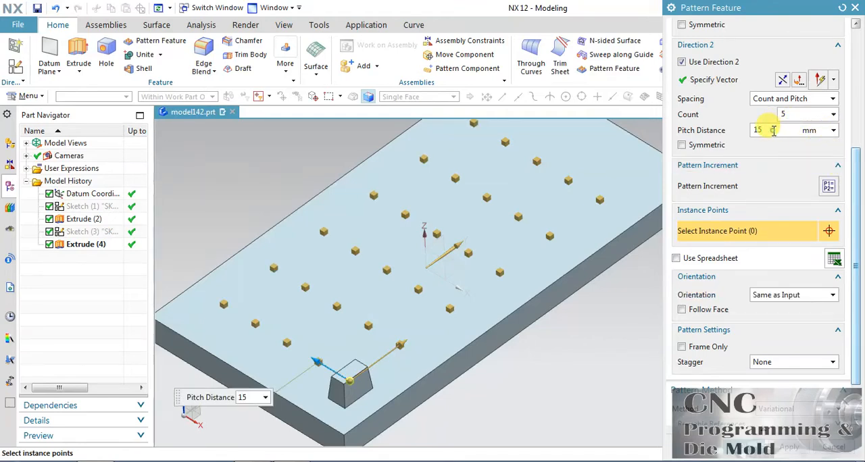
click(314, 360)
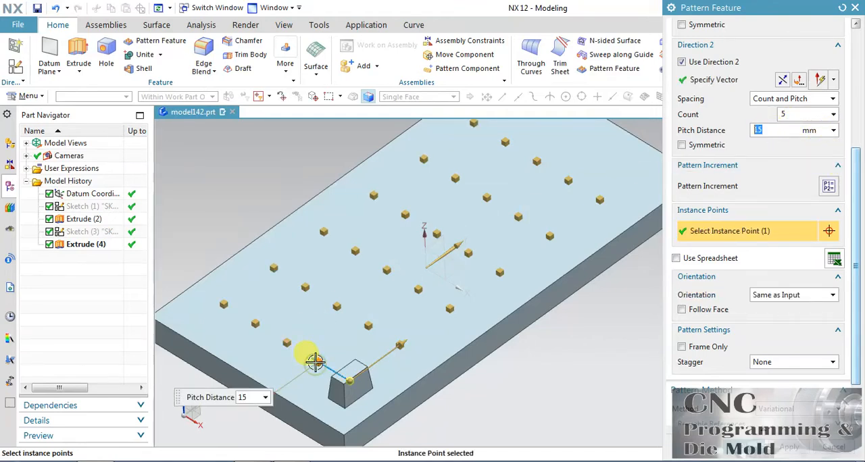
click(793, 133)
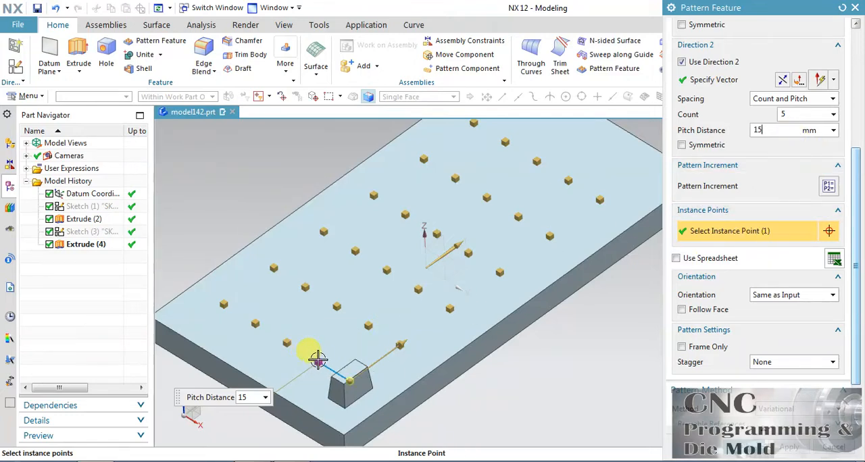
shift+click(316, 358)
text(13)
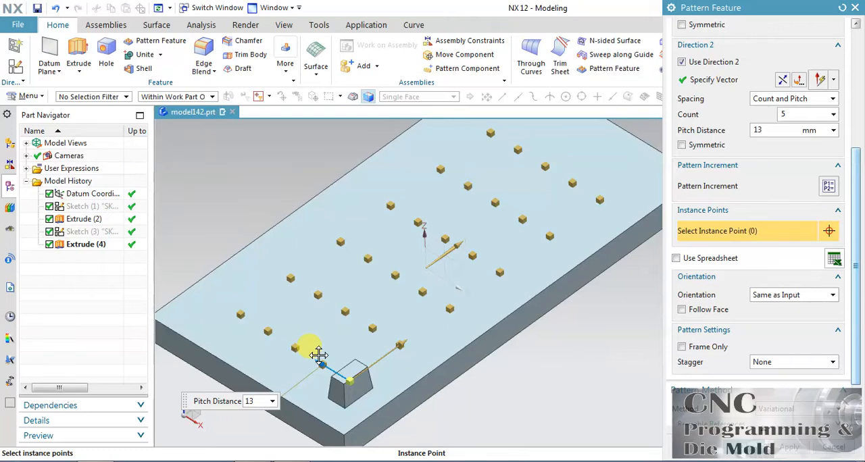
double_click(784, 115)
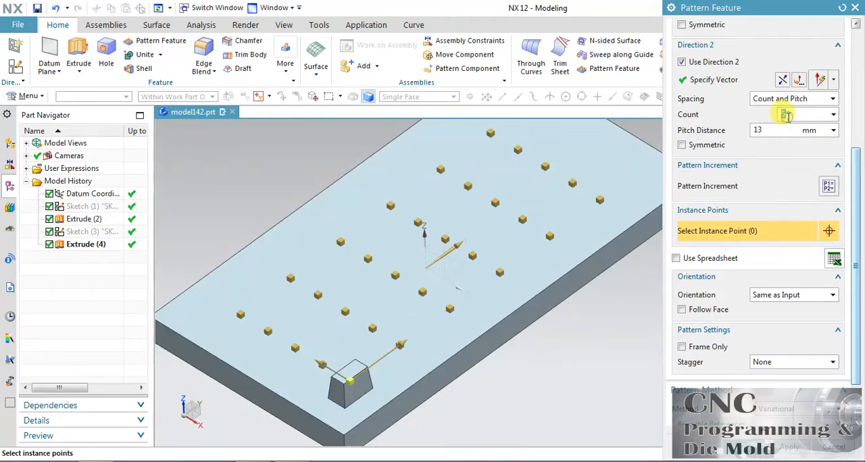
text(6)
key(Tab)
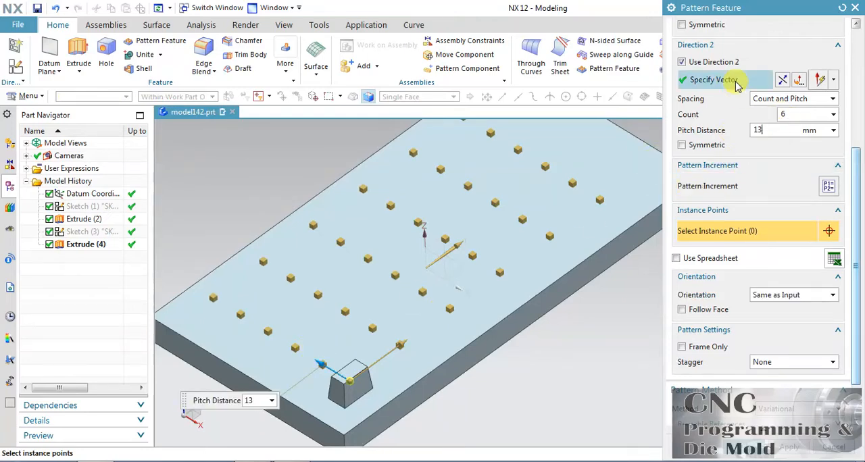
Step: Reduce the Direction 1 pitch distance to 22 mm and set its count to 8
scroll(757, 118, up, 3)
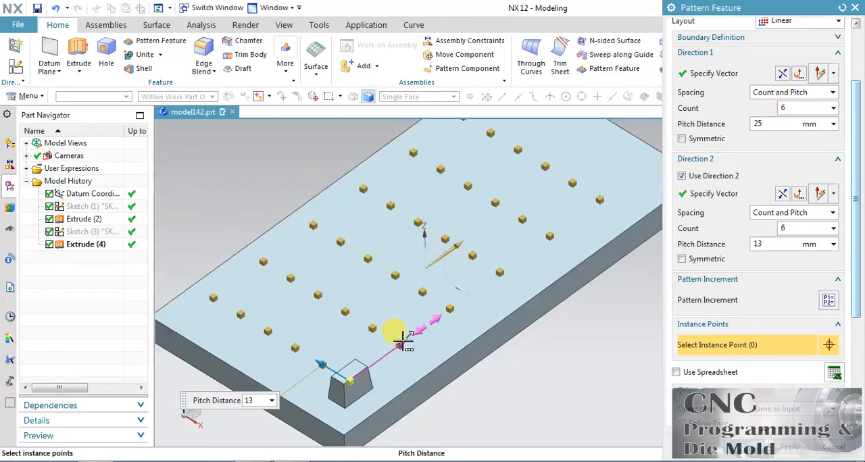
drag(404, 338, 396, 344)
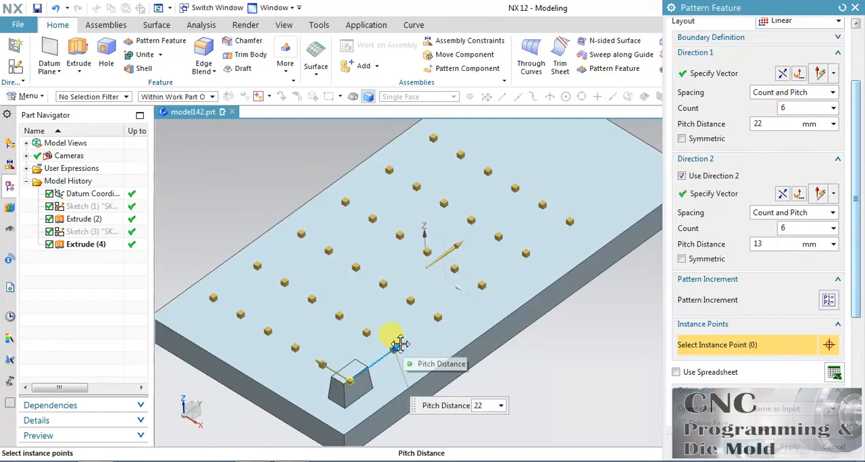
double_click(792, 110)
text(8)
click(781, 123)
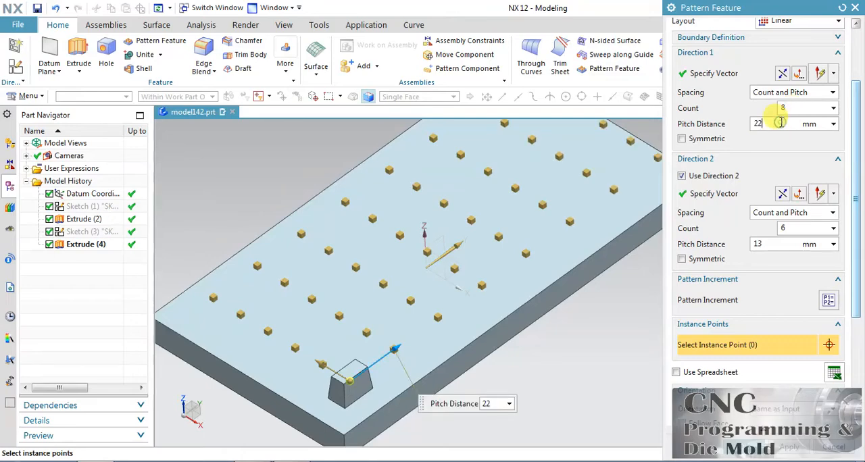
Step: Preview the pattern result, view the plate squarely from above with everything fitted, and return to editing
scroll(860, 319, down, 5)
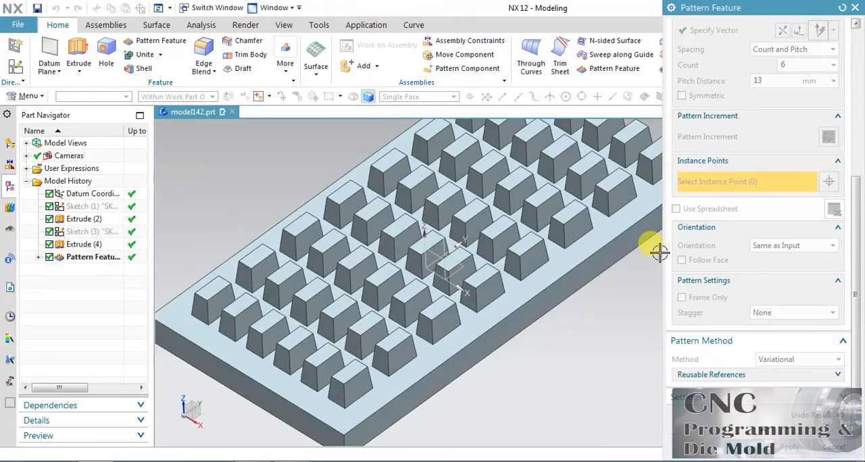
key(ctrl+alt+f)
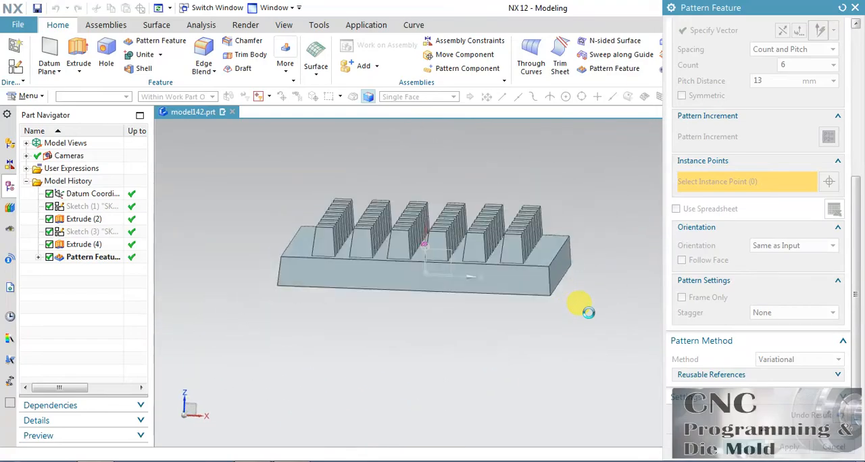
middle_drag(561, 176, 442, 354)
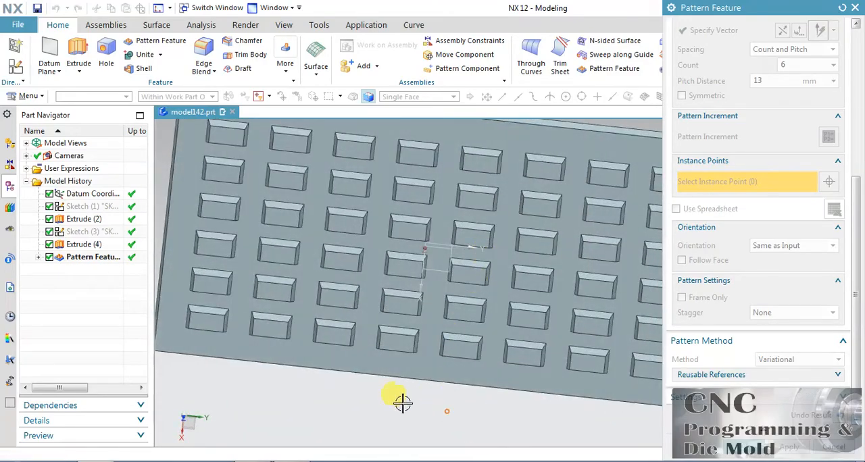
key(F8)
key(ctrl+f)
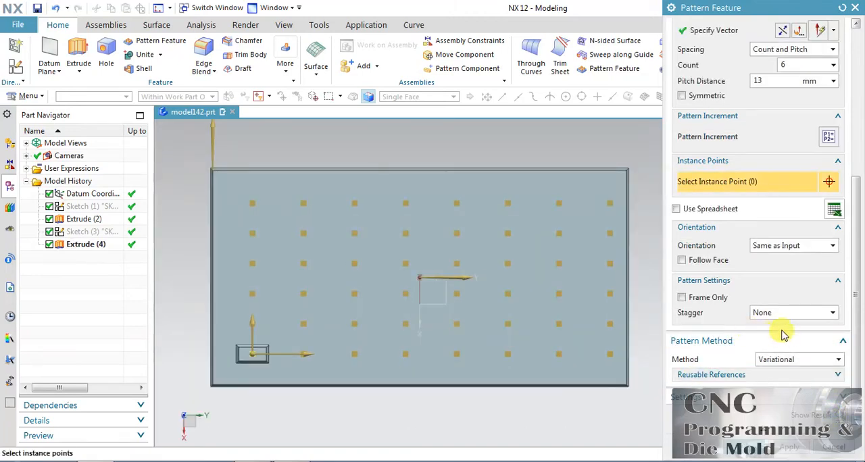
Step: Turn on Frame Only, stagger the pattern along Direction 1, and preview the resulting blocks before returning to editing
click(682, 297)
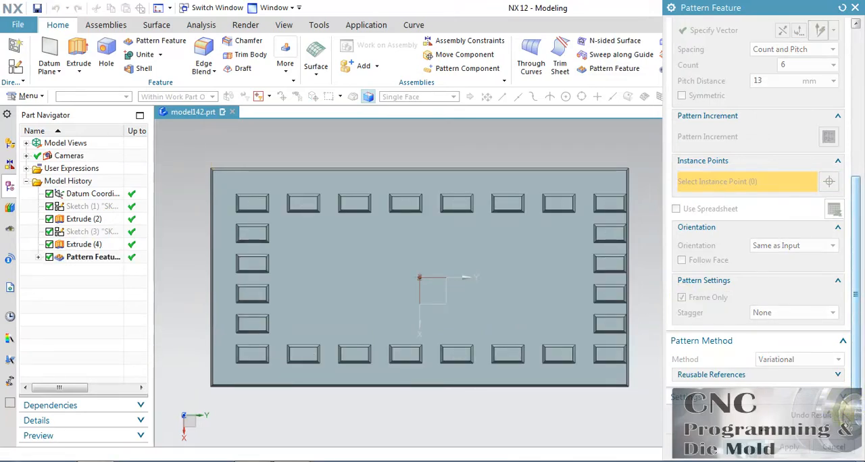
click(819, 414)
click(768, 314)
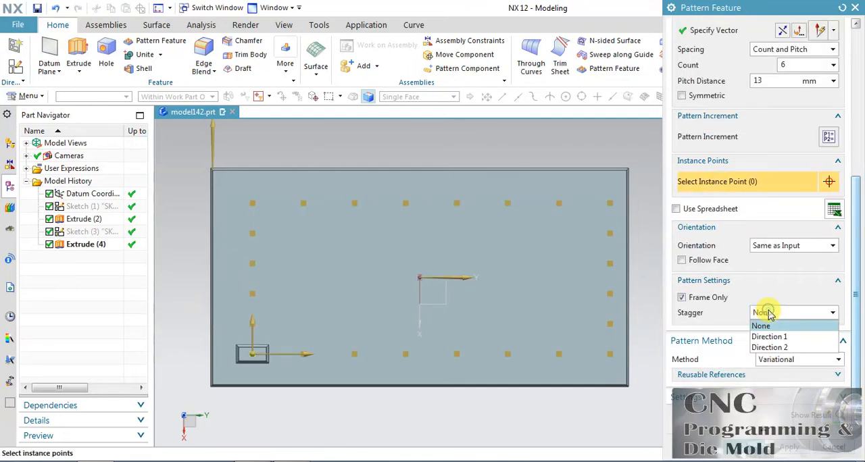
click(770, 334)
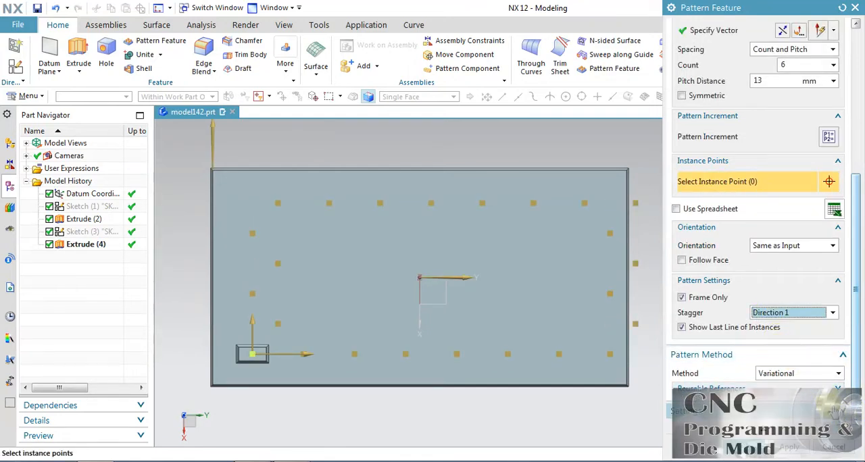
click(745, 446)
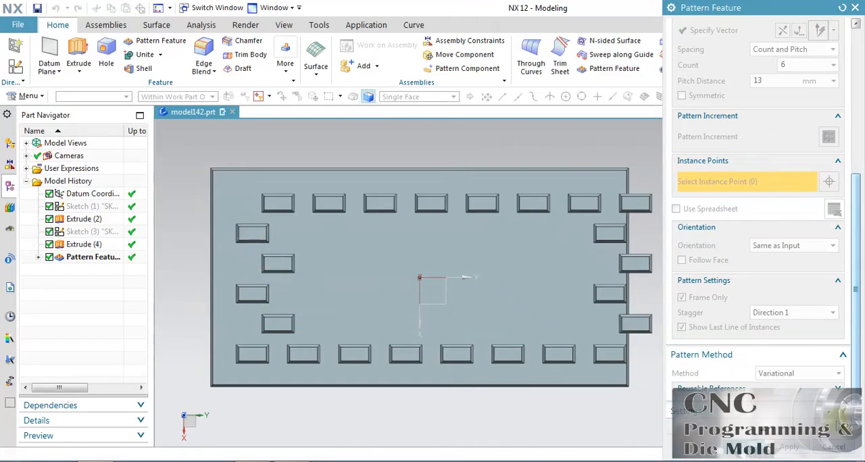
drag(846, 390, 845, 415)
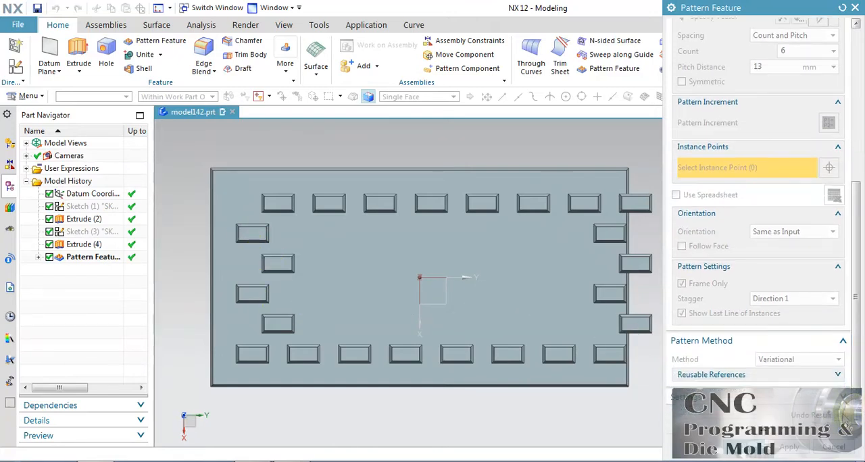
click(841, 413)
Step: Switch the stagger to Direction 2, turn off Show Last Line of Instances, preview the result, and return to editing
click(790, 306)
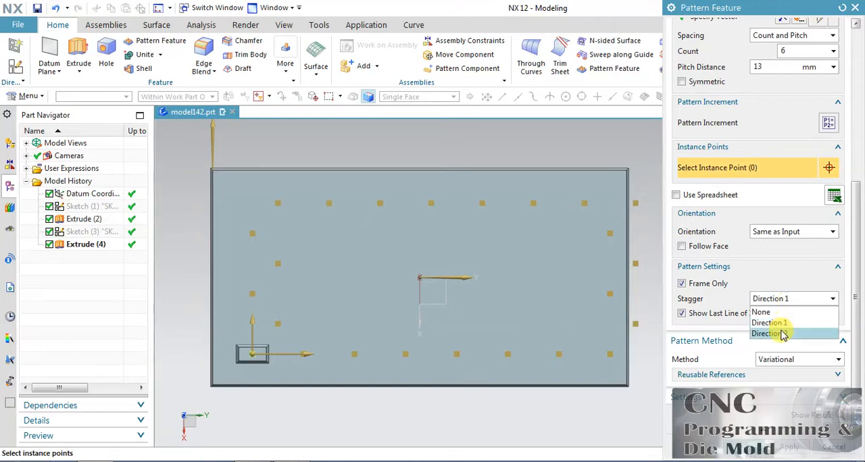
click(782, 331)
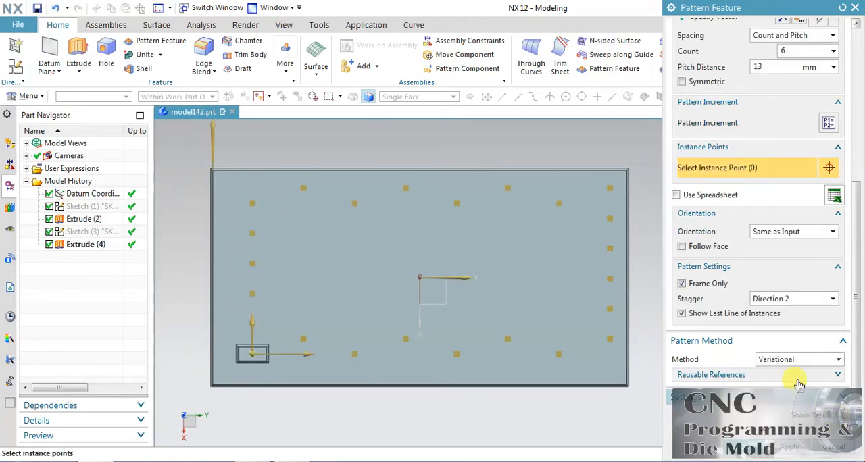
click(709, 315)
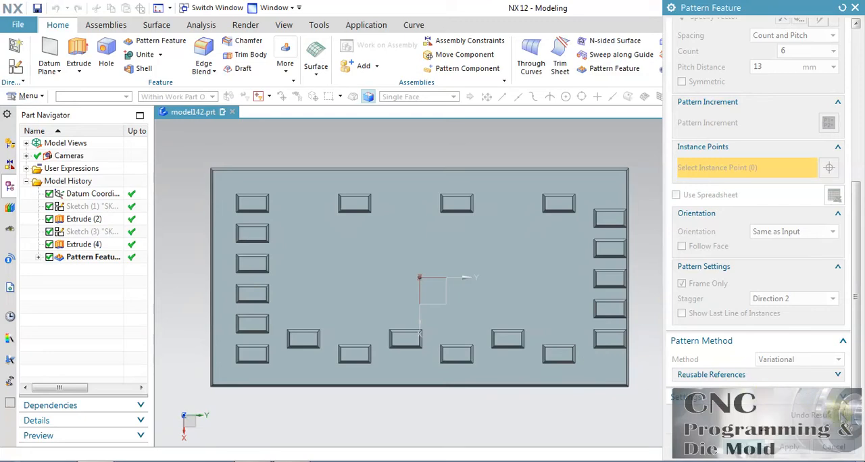
click(814, 414)
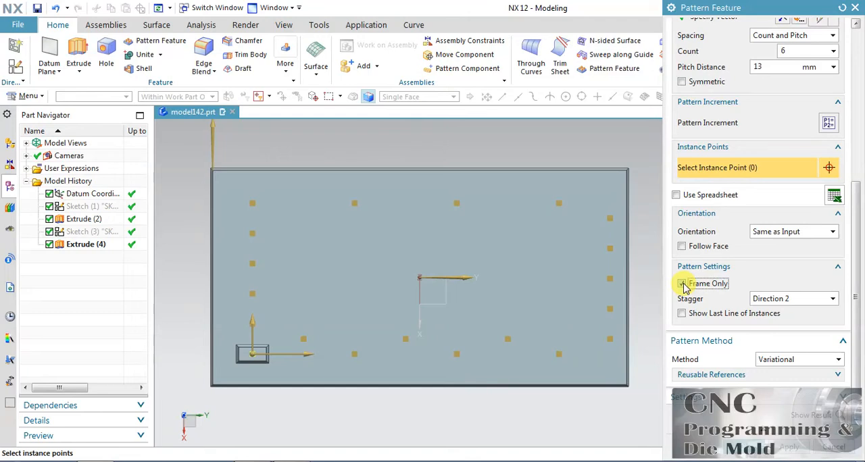
Step: Turn off Frame Only, turn on Show Last Line of Instances, preview the full staggered pattern, and return to editing
click(683, 284)
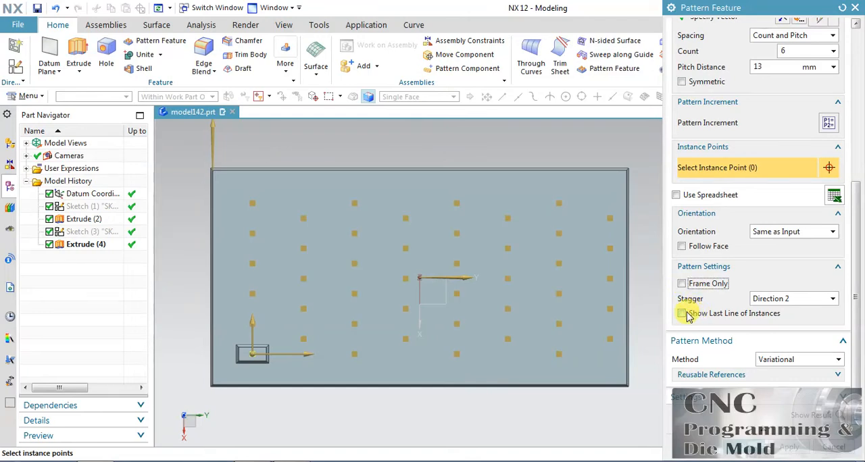
click(683, 314)
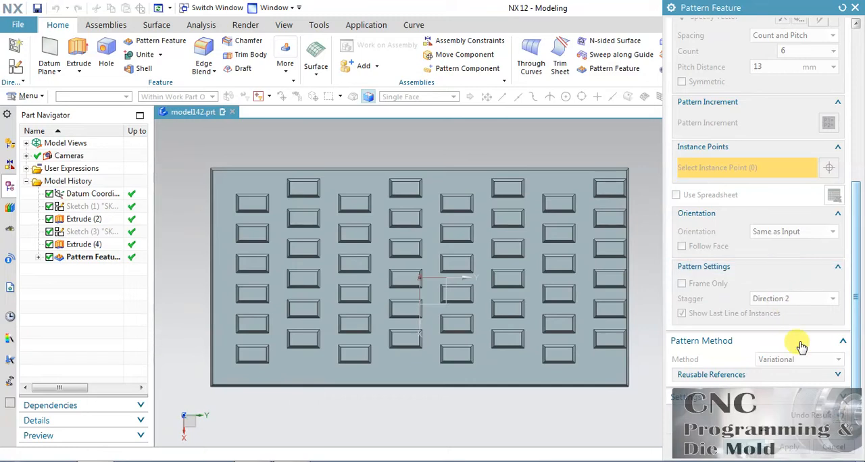
click(841, 414)
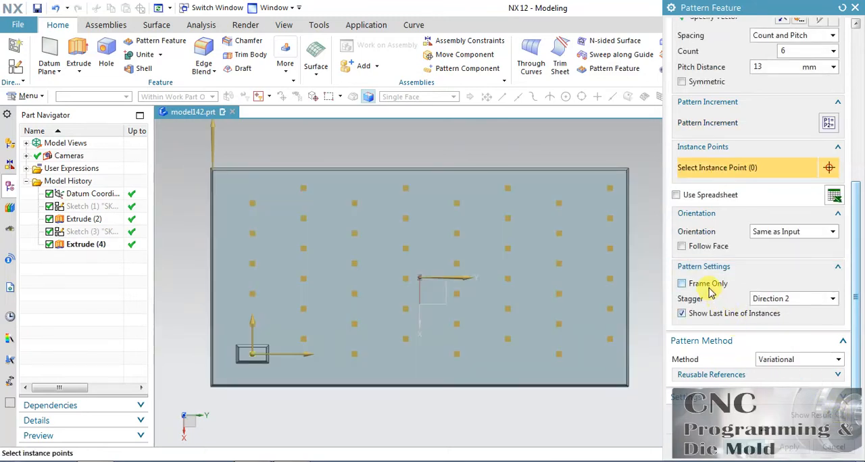
Step: Set the stagger of the full pattern to Direction 1, preview the result, and return to editing
click(776, 298)
click(776, 323)
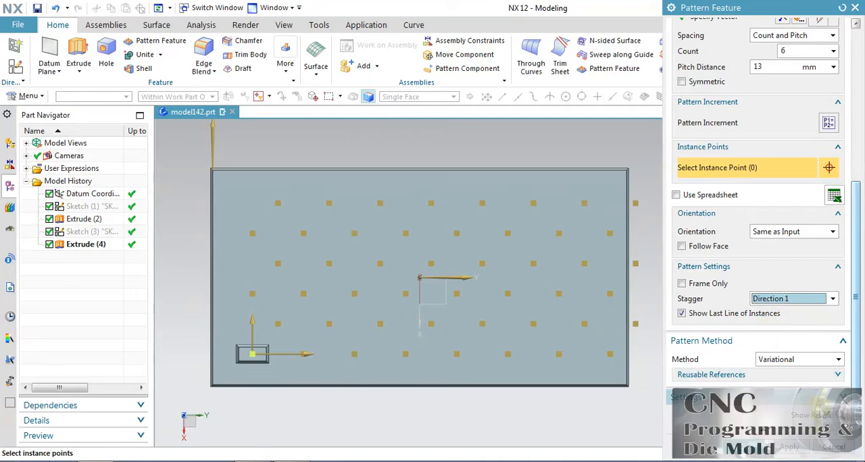
click(839, 416)
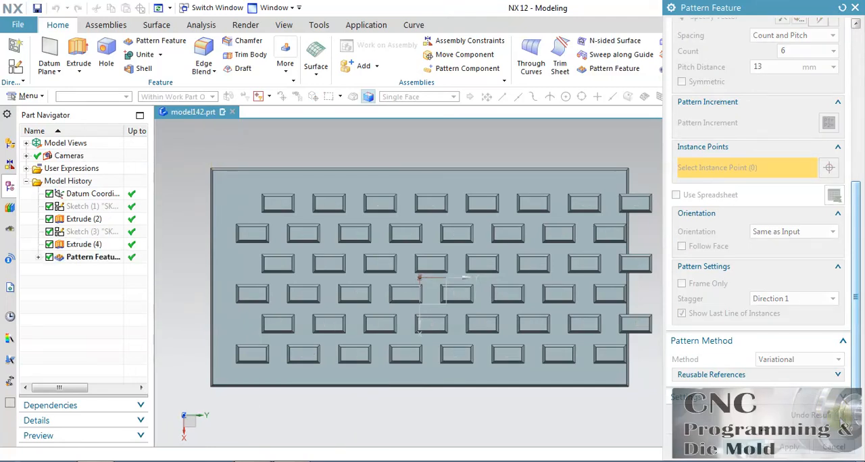
click(814, 414)
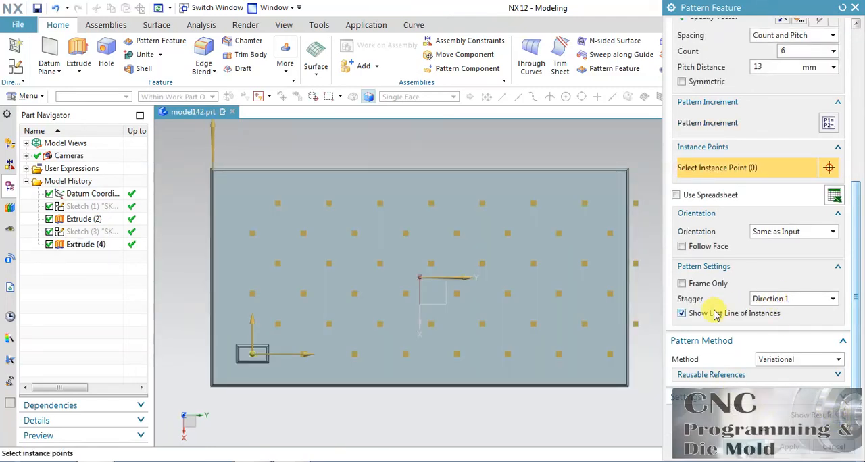
Step: Hide the last line of instances in the Direction 1 stagger, preview the result, and return to editing
click(682, 313)
click(837, 417)
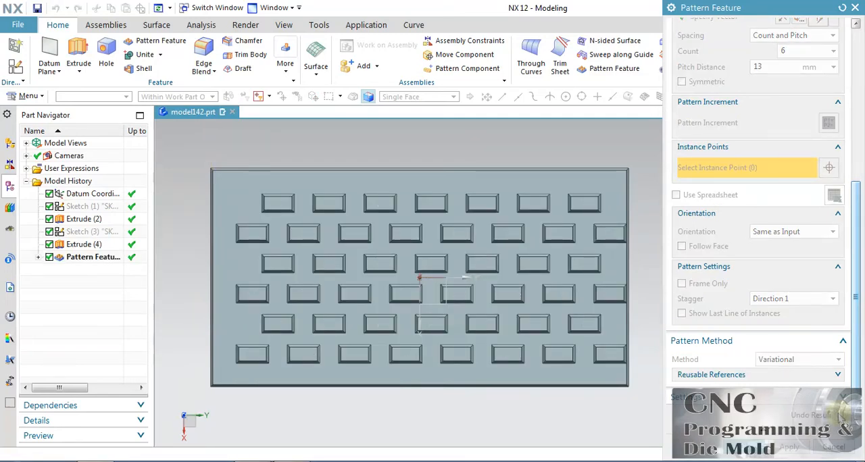
click(810, 415)
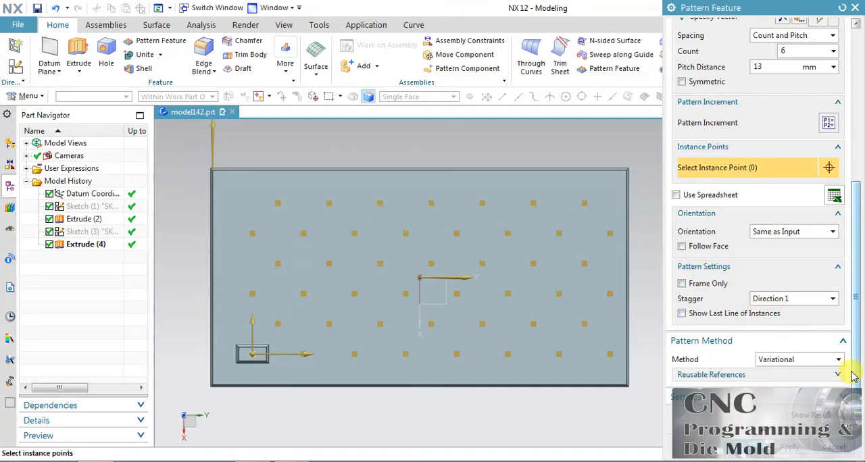
Step: Set the pattern's output to Copy Features and create the pattern
click(764, 396)
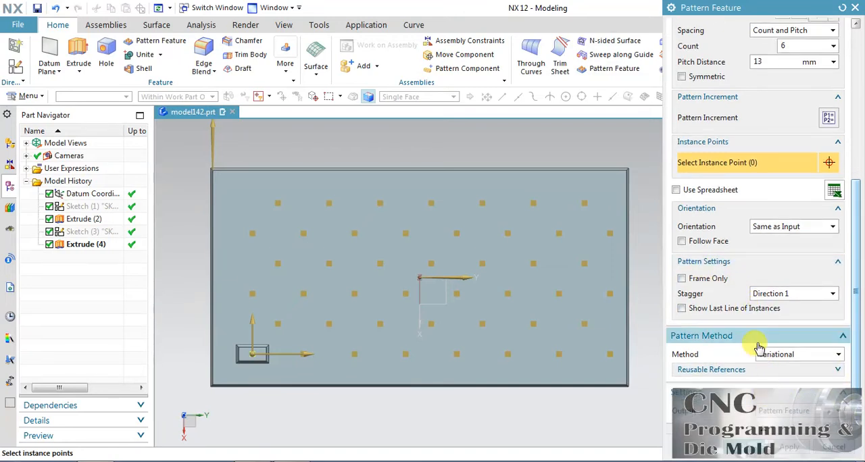
scroll(757, 334, down, 1)
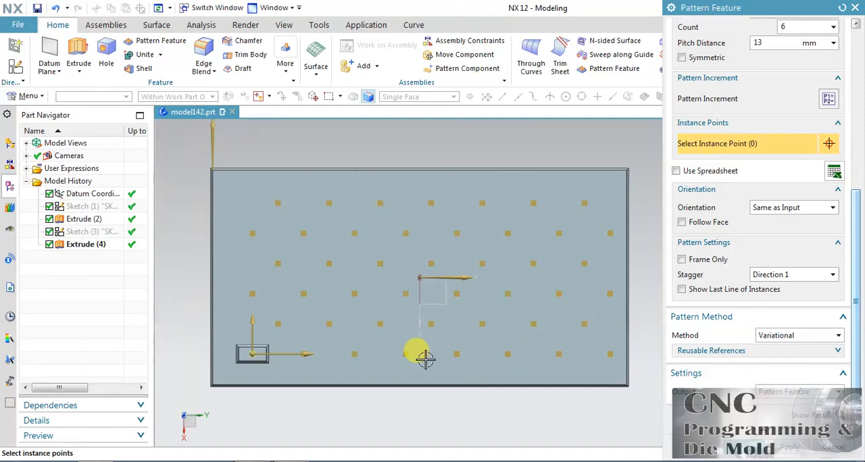
click(797, 392)
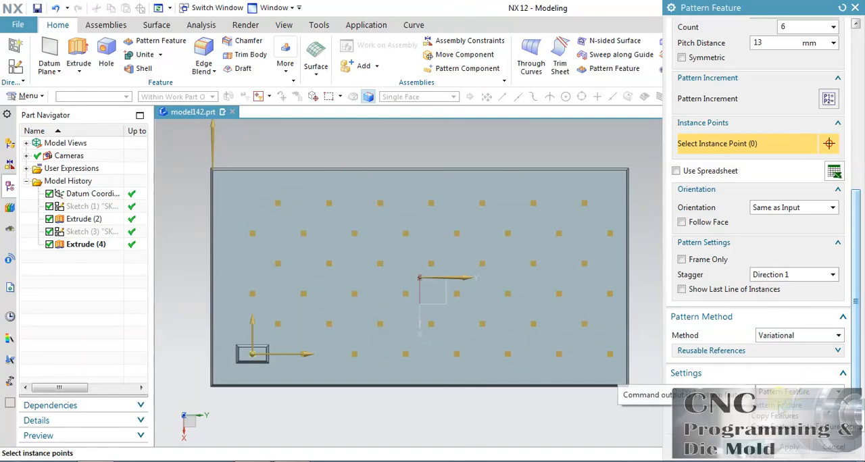
click(771, 417)
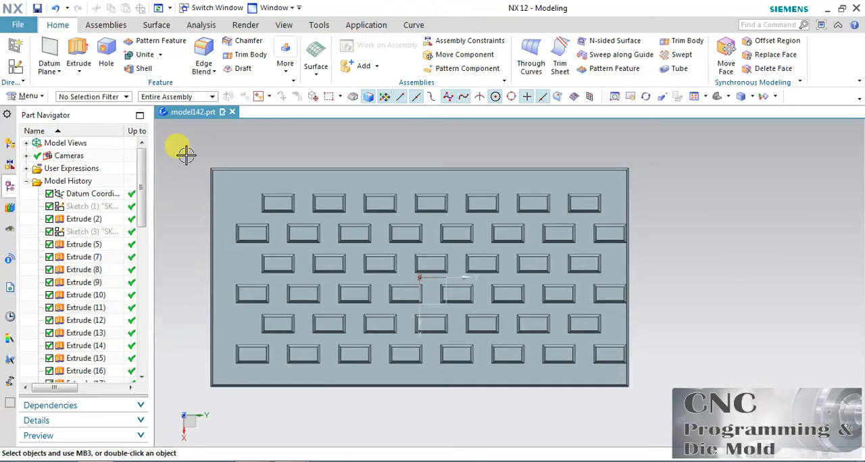
Step: Look through the copied extrudes in the model history and select Extrude (8) to identify its block
drag(142, 179, 142, 213)
click(74, 181)
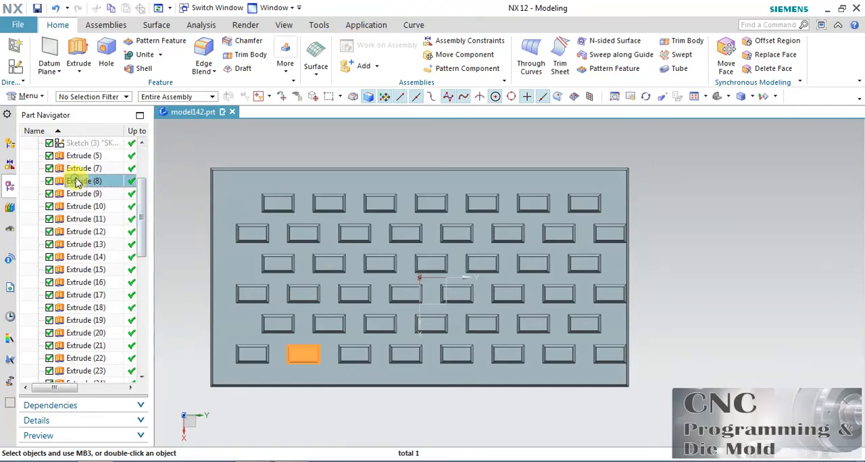
Step: Select copied extrudes from Extrude (9) to Extrude (15) in the model history to identify their individual blocks on the plate
click(87, 193)
click(90, 219)
click(95, 244)
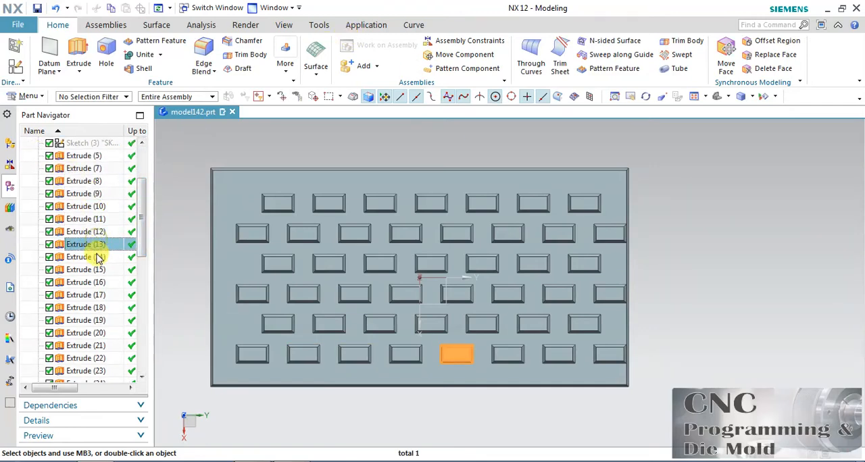
click(95, 257)
click(95, 269)
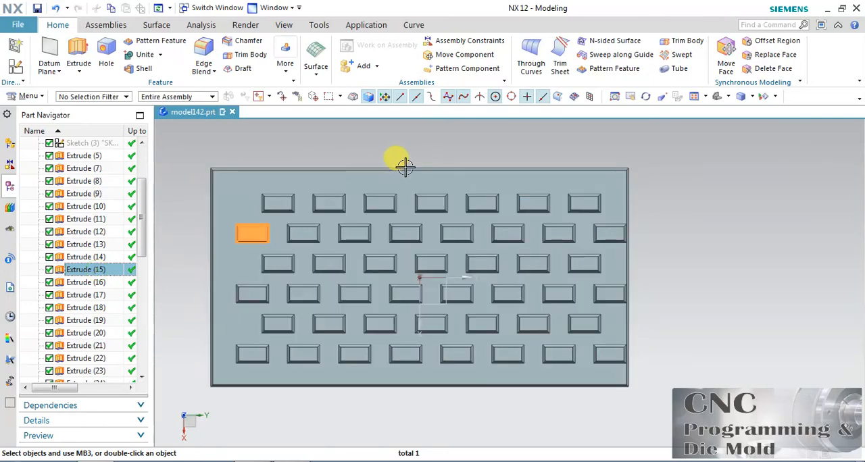
middle_drag(449, 367, 264, 305)
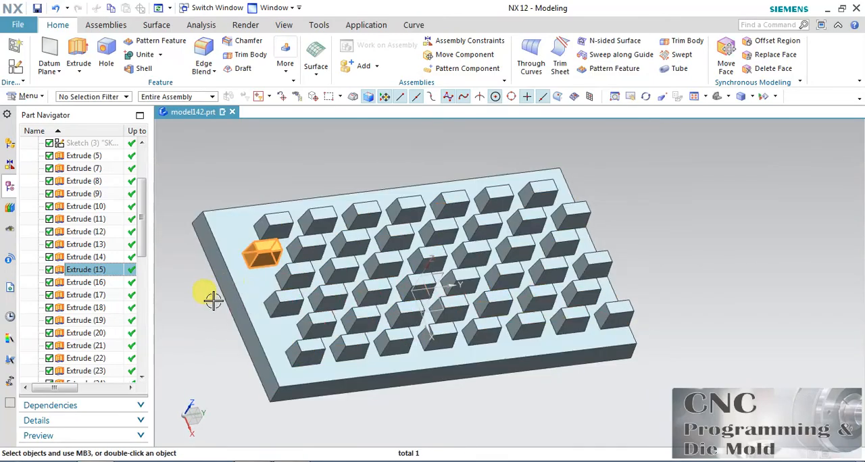
scroll(212, 298, down, 2)
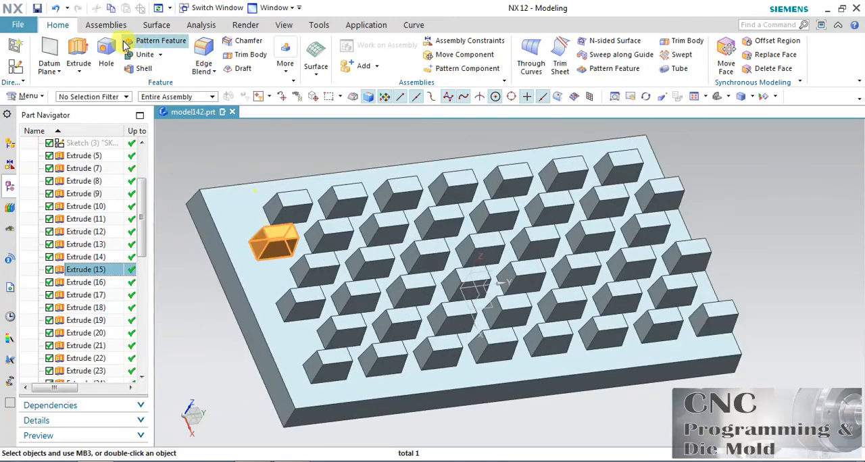
Step: Undo the Copy Features pattern and set up a new linear pattern of Extrude (4) along the Y axis and the reversed X axis
click(57, 8)
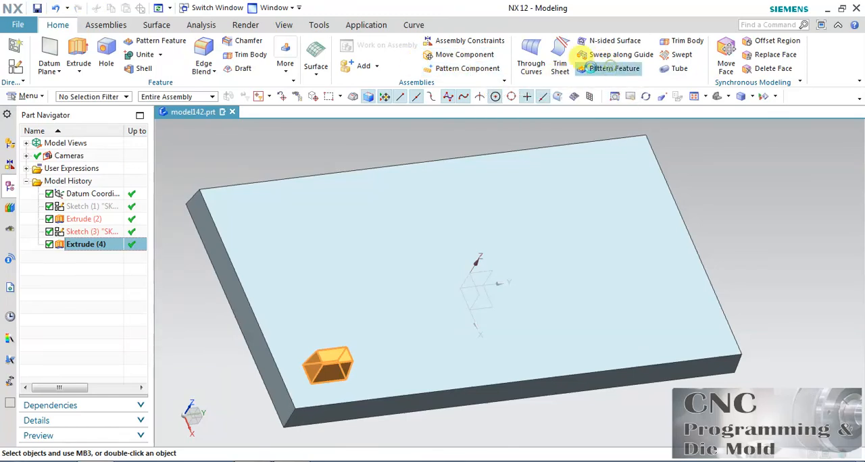
click(609, 68)
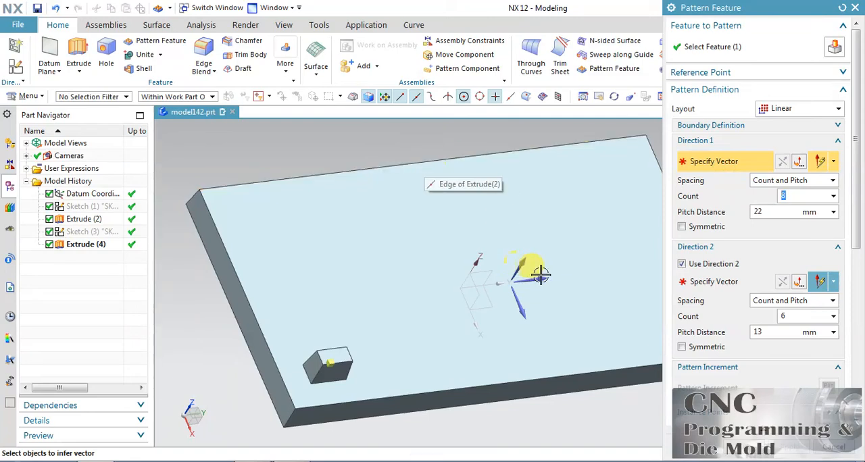
click(539, 271)
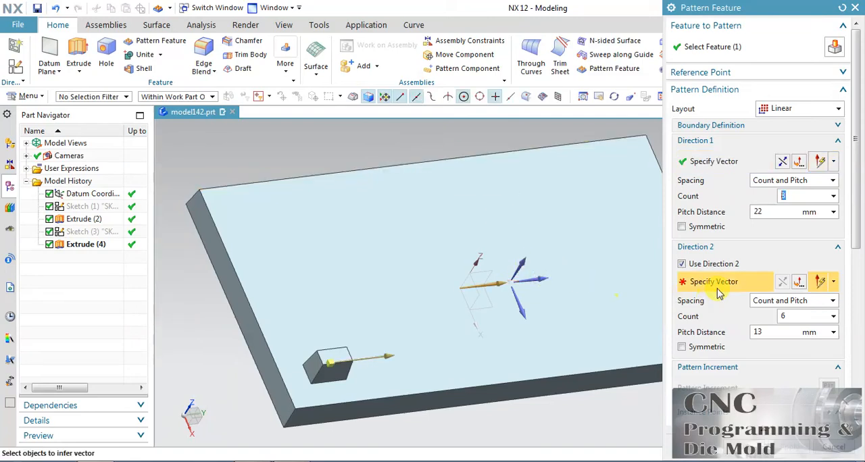
click(520, 305)
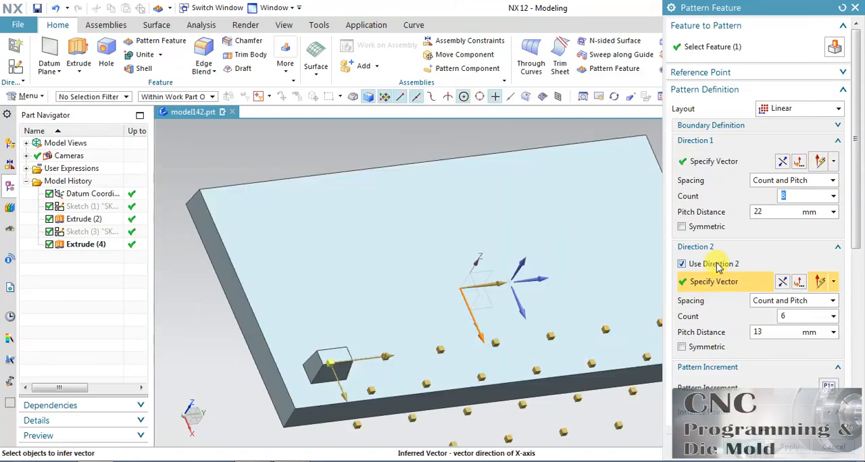
click(782, 282)
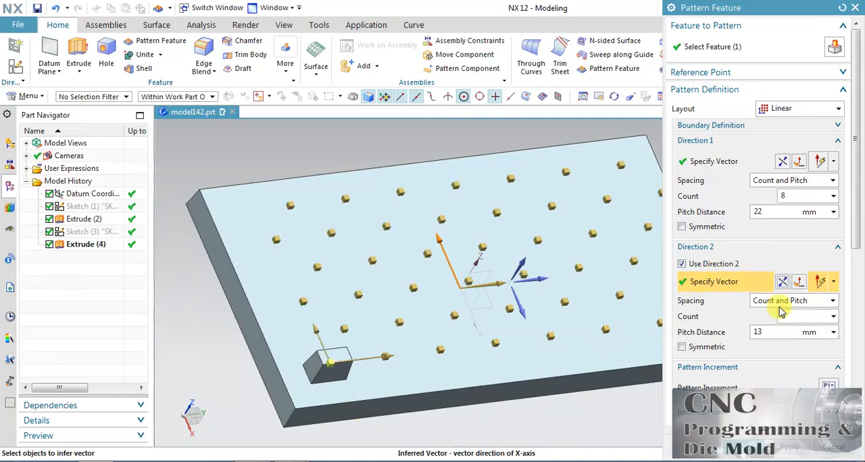
Step: Set the pattern's output to Pattern Feature and create the pattern
scroll(857, 241, down, 5)
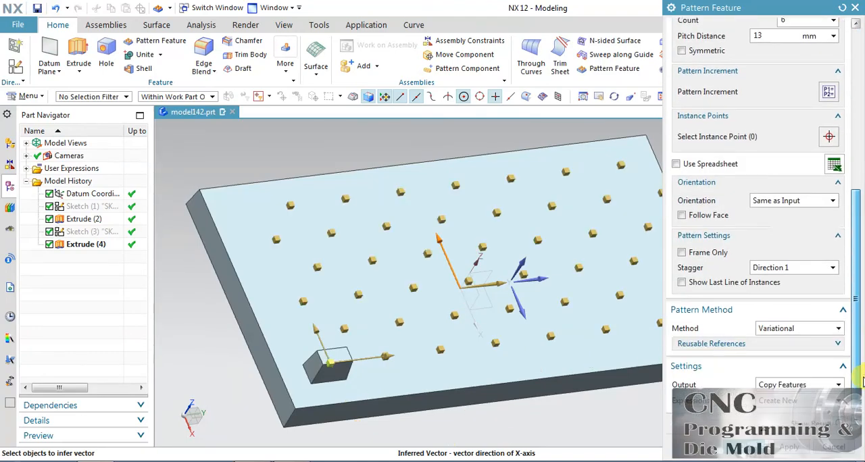
click(782, 383)
click(778, 397)
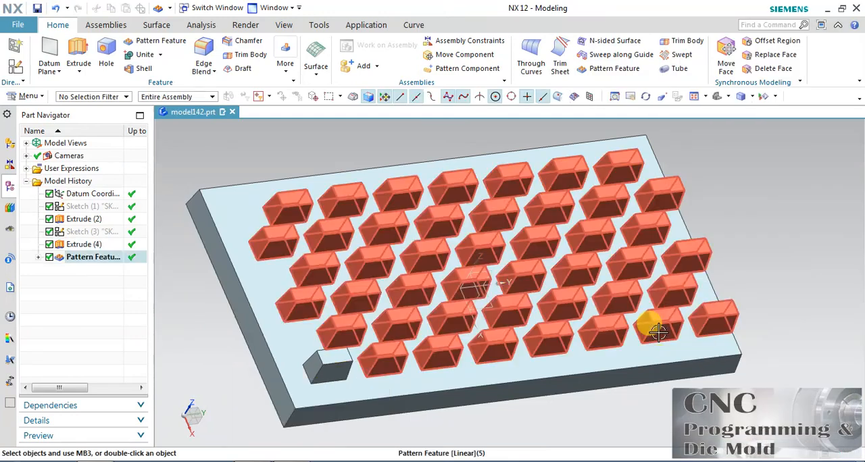
Step: Select the new pattern in the model history, look through its list of instances, and collapse the list
click(94, 257)
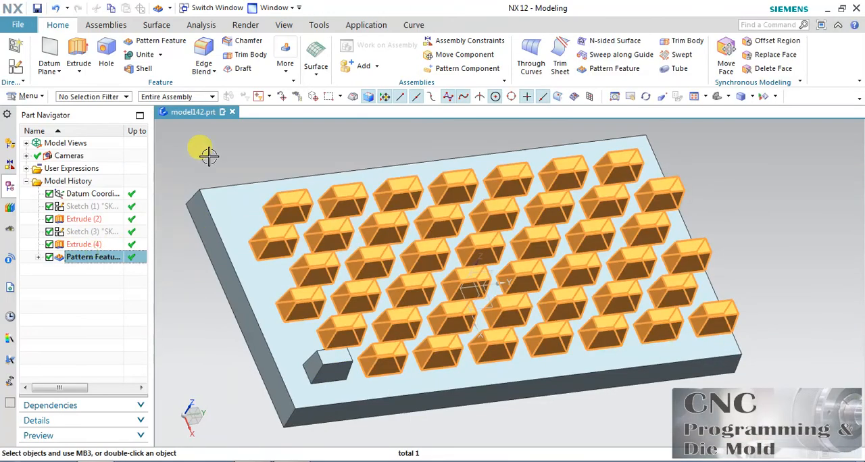
click(39, 257)
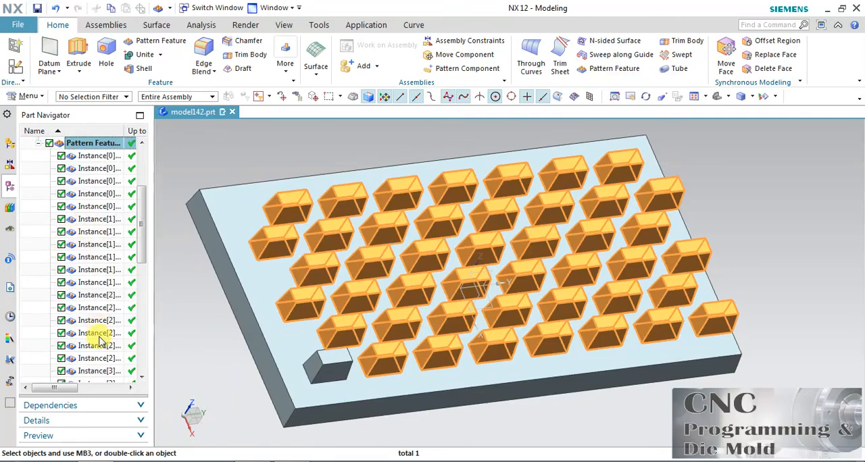
click(38, 143)
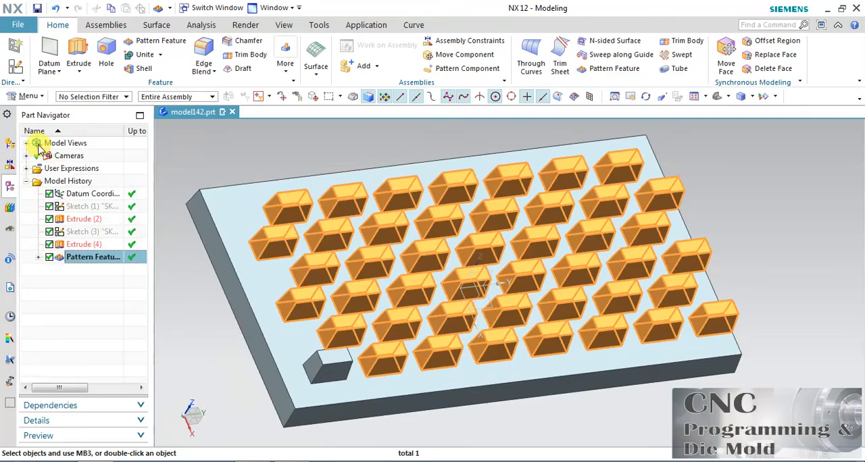
Step: Reopen the pattern's definition to review its settings, close it without changes, and inspect the finished block array
double_click(98, 257)
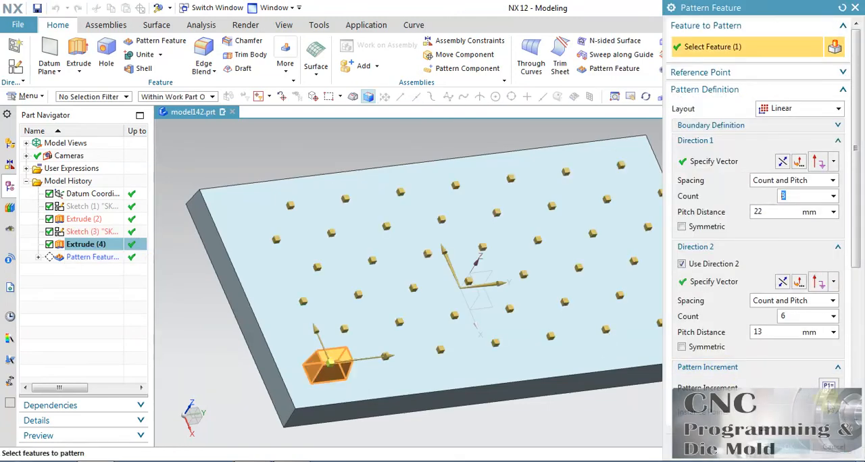
scroll(852, 250, down, 5)
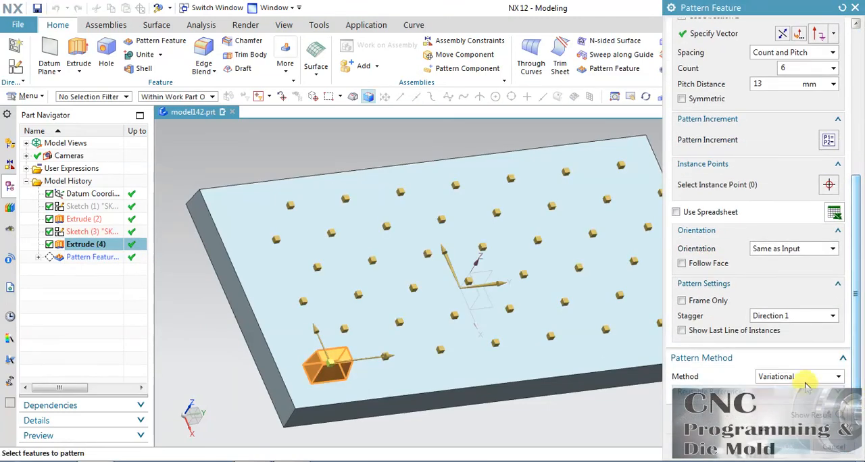
click(830, 448)
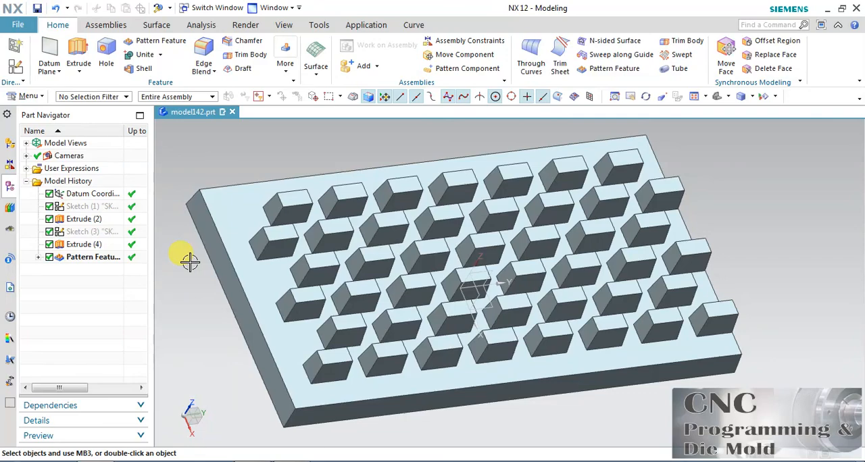
mouse_move(475, 275)
middle_down()
mouse_move(463, 265)
mouse_move(523, 260)
mouse_move(478, 278)
middle_up()
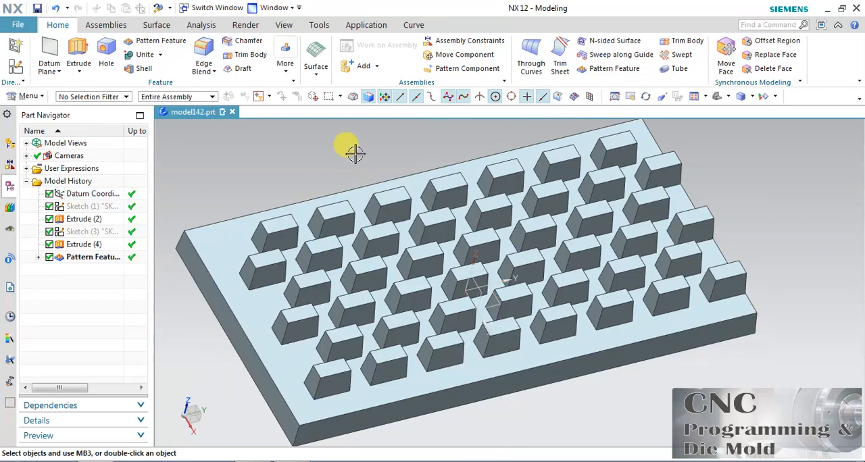